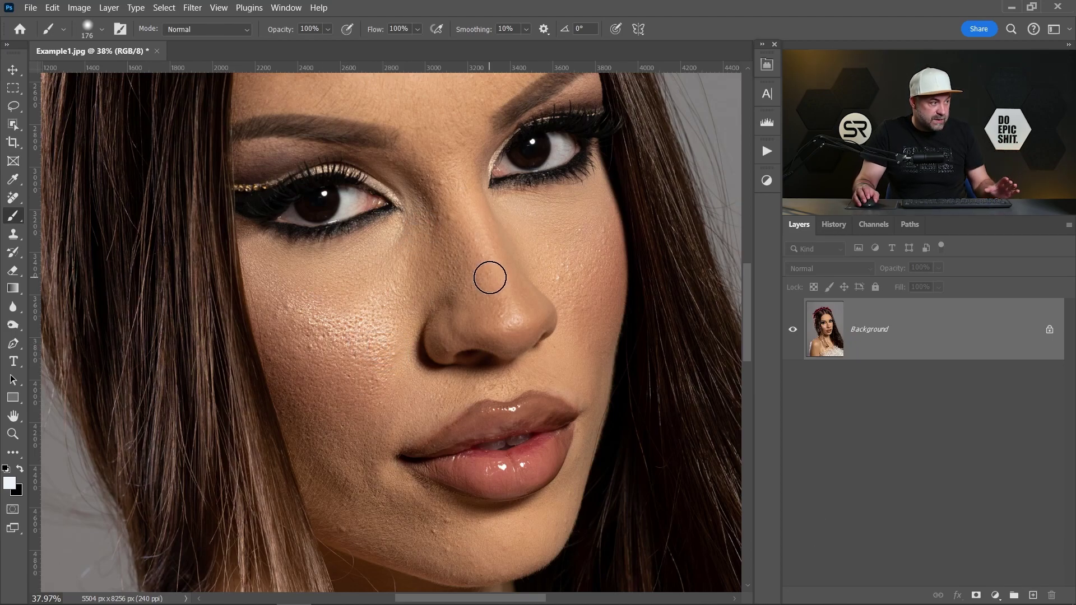
- Duplicate the Background layer, keeping the suggested name for the copy
right_click(877, 335)
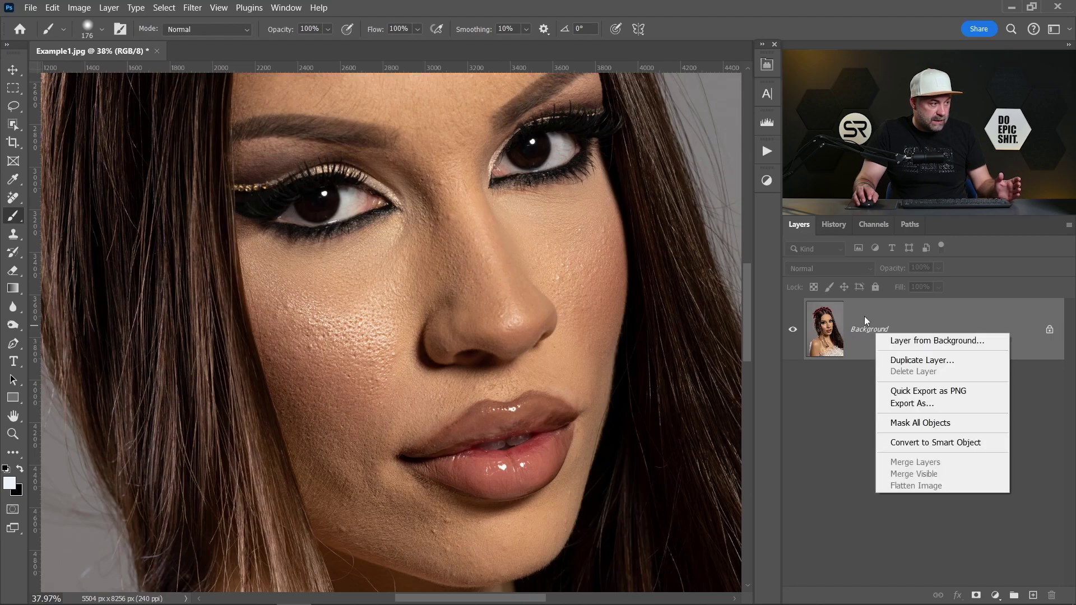
click(922, 362)
click(655, 166)
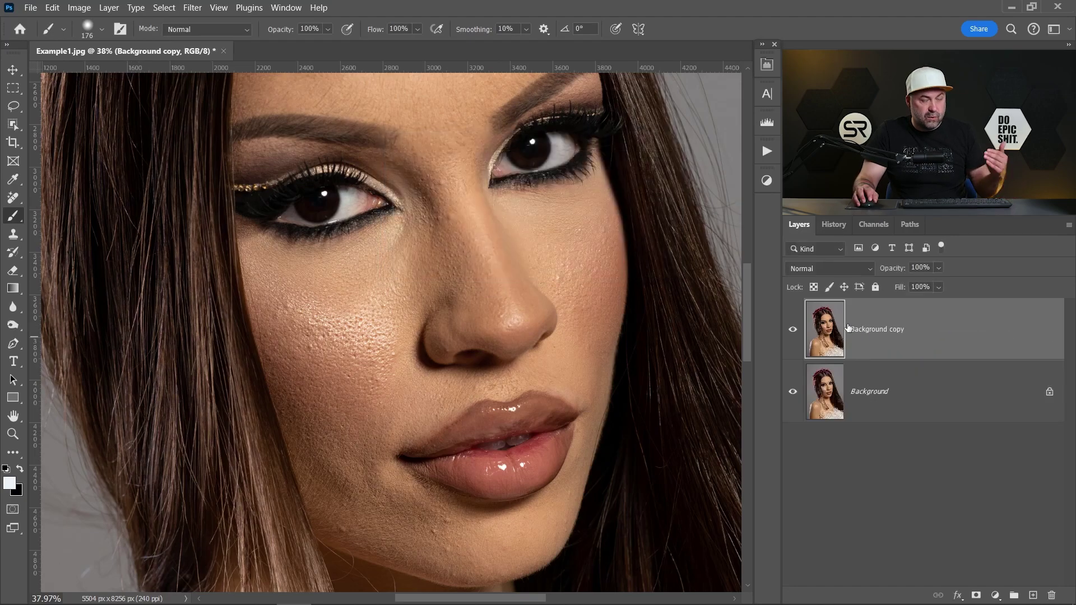
- Clean up small blemishes on the shiny cheek of the Background copy layer with the Remove Tool
scroll(428, 415, up, 2)
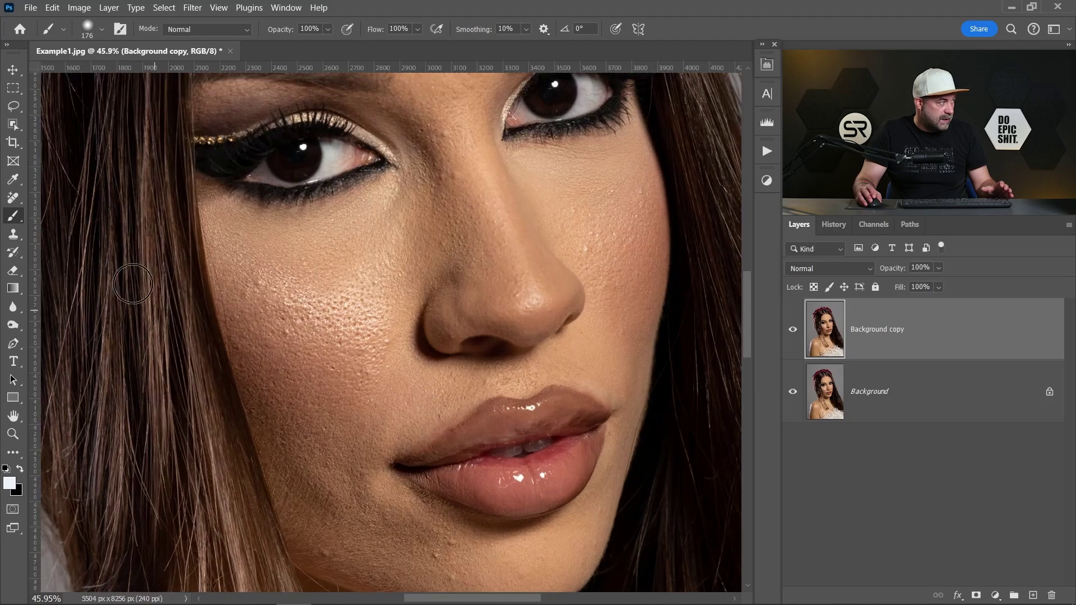
click(12, 201)
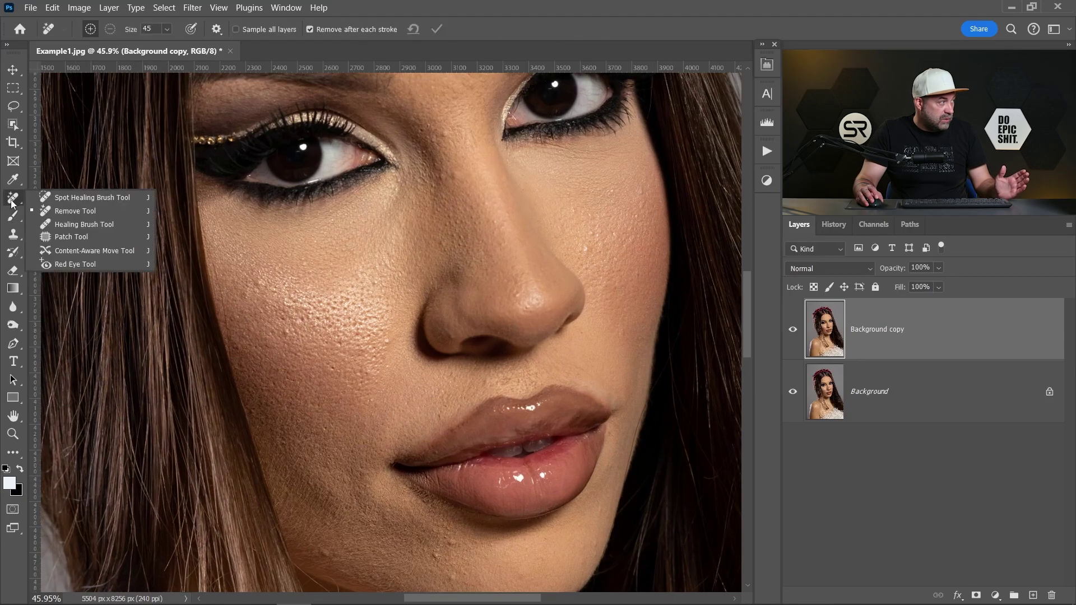
click(77, 212)
scroll(259, 286, up, 1)
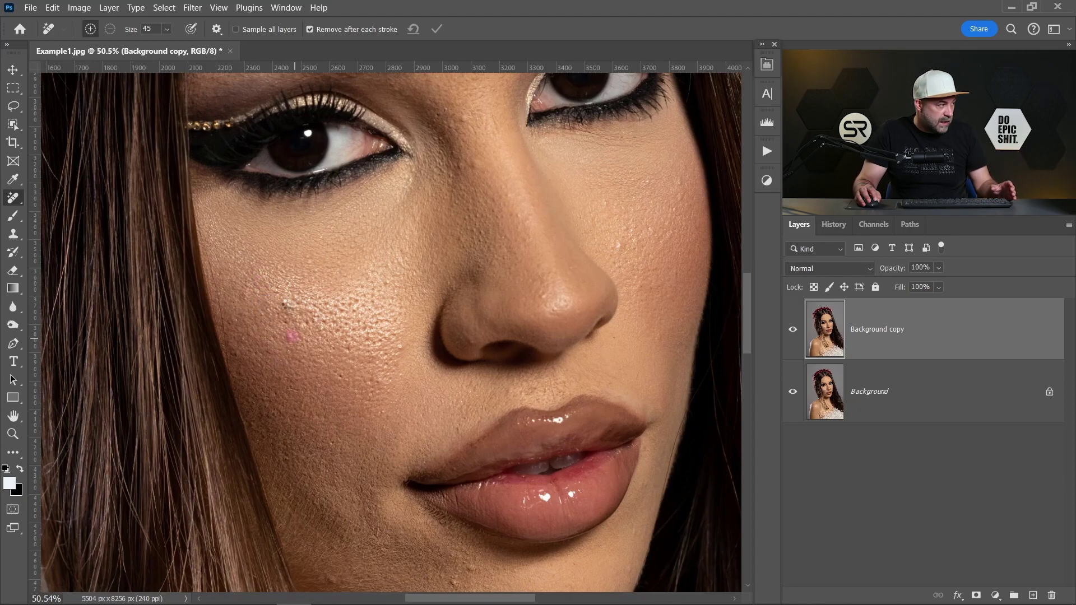
click(250, 298)
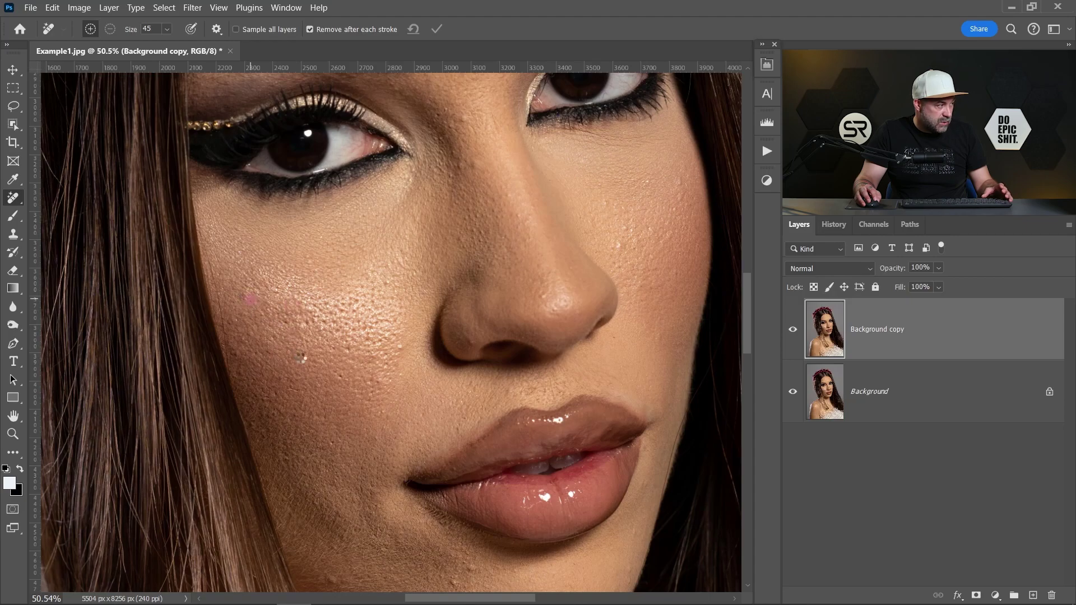
scroll(311, 314, down, 2)
scroll(315, 293, up, 1)
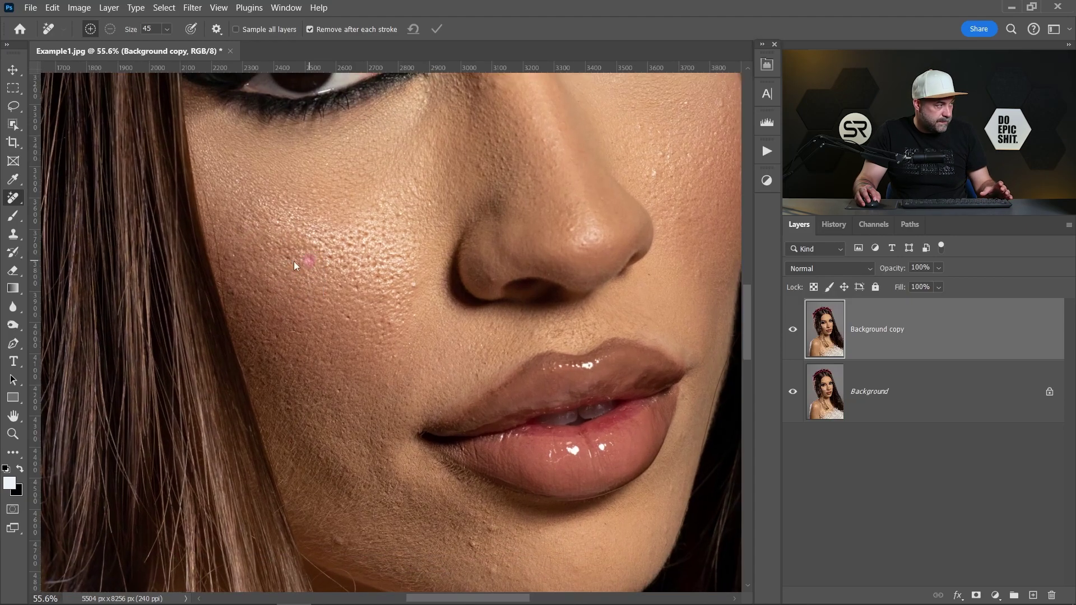
- Remove the blemishes along the jawline, on the chin and beside the corner of the lower lip
drag(360, 402, 335, 292)
drag(311, 426, 319, 430)
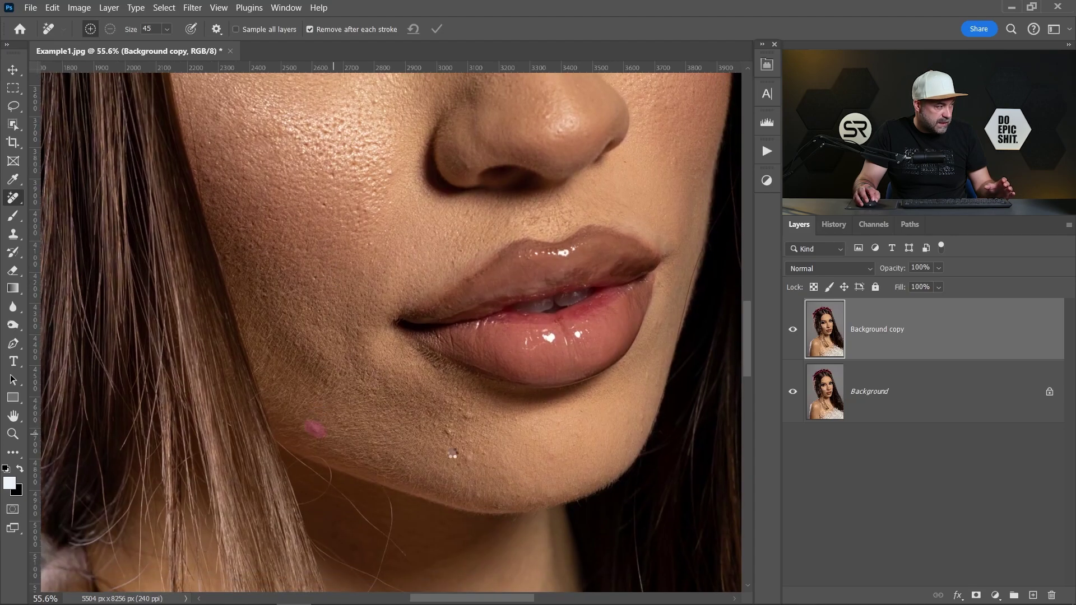
click(449, 430)
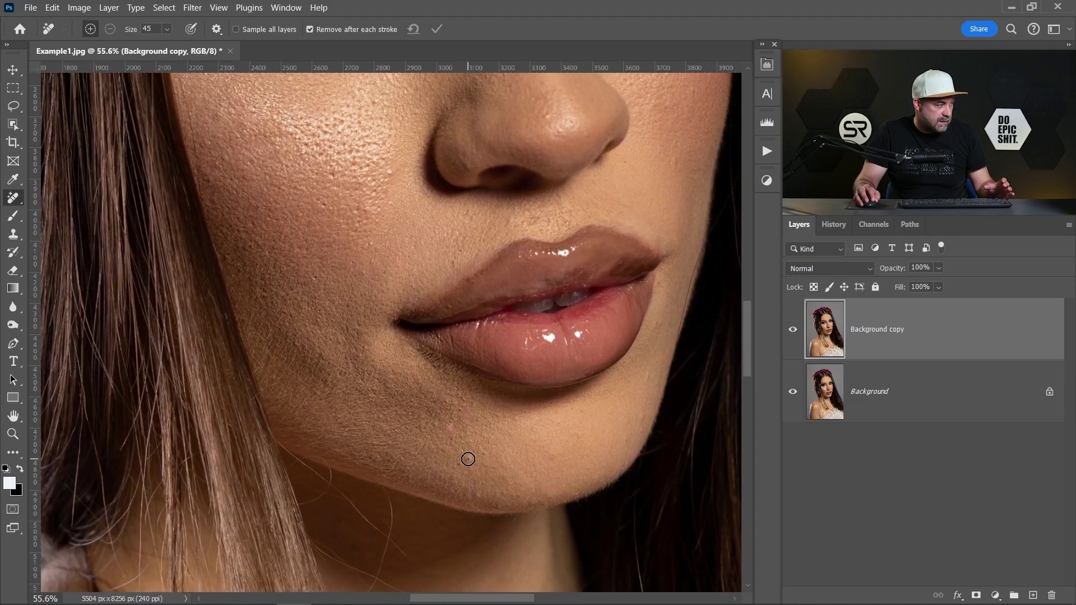
click(452, 429)
drag(585, 391, 548, 468)
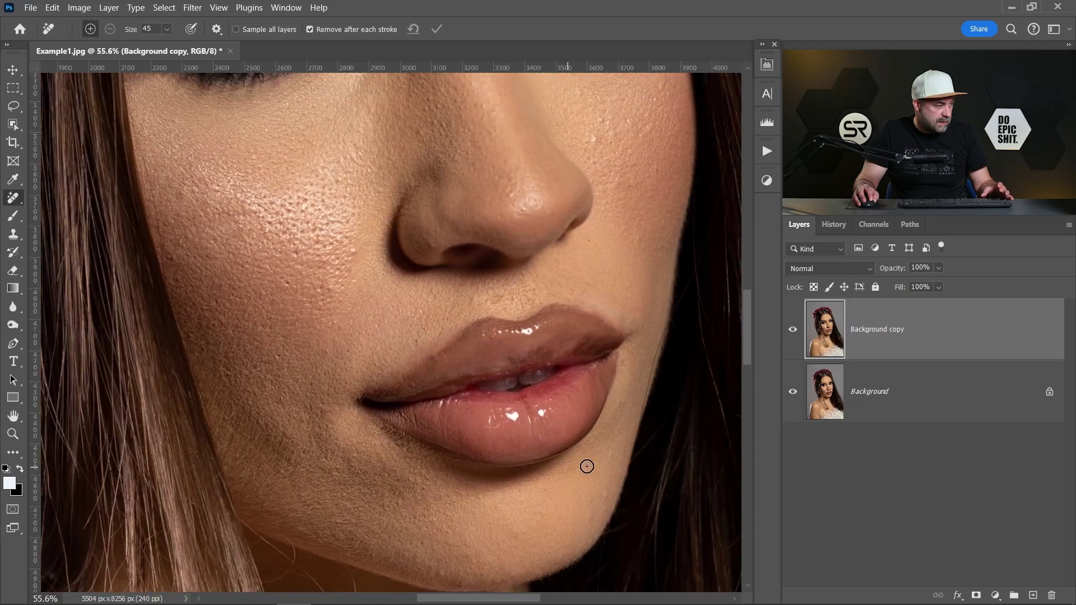
click(603, 500)
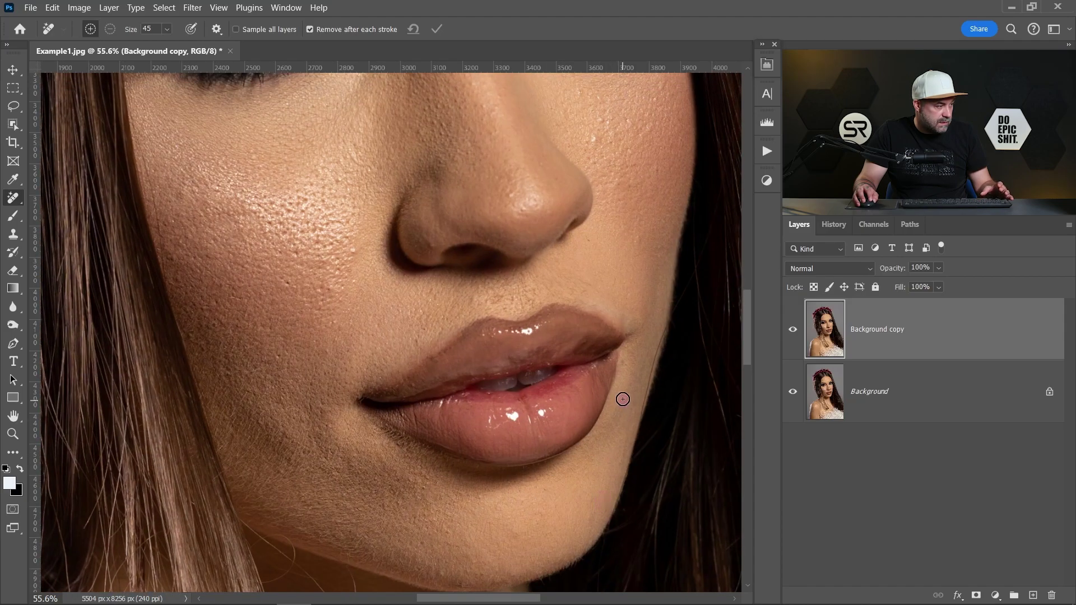
- Remove the spots between the nose and upper lip and the bumps on the cheek on the far side of the nose
scroll(494, 299, up, 5)
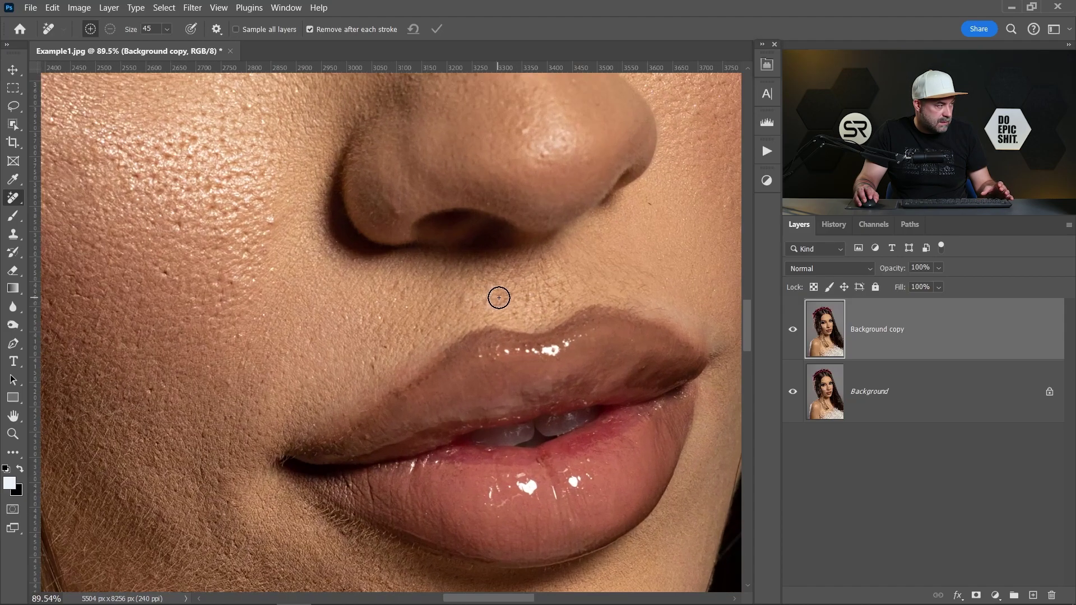
click(501, 293)
click(464, 297)
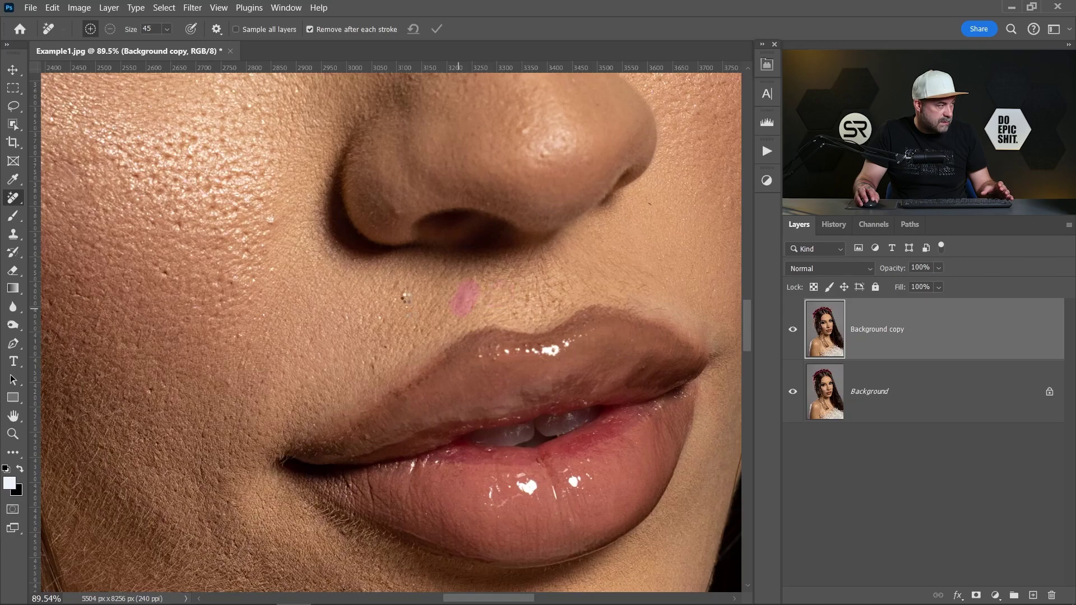
scroll(370, 365, down, 2)
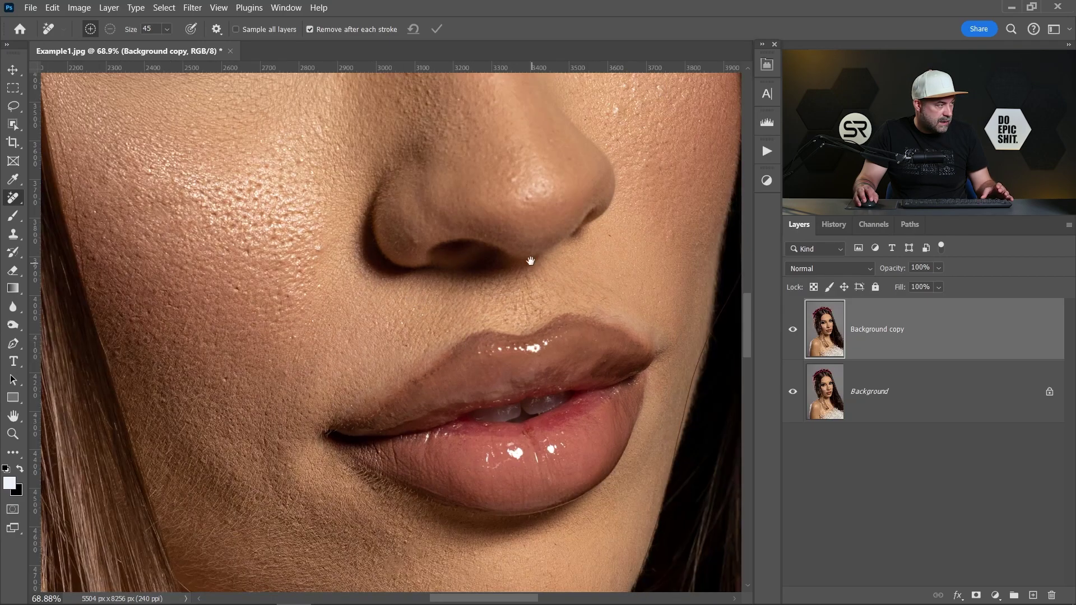
drag(530, 260, 527, 448)
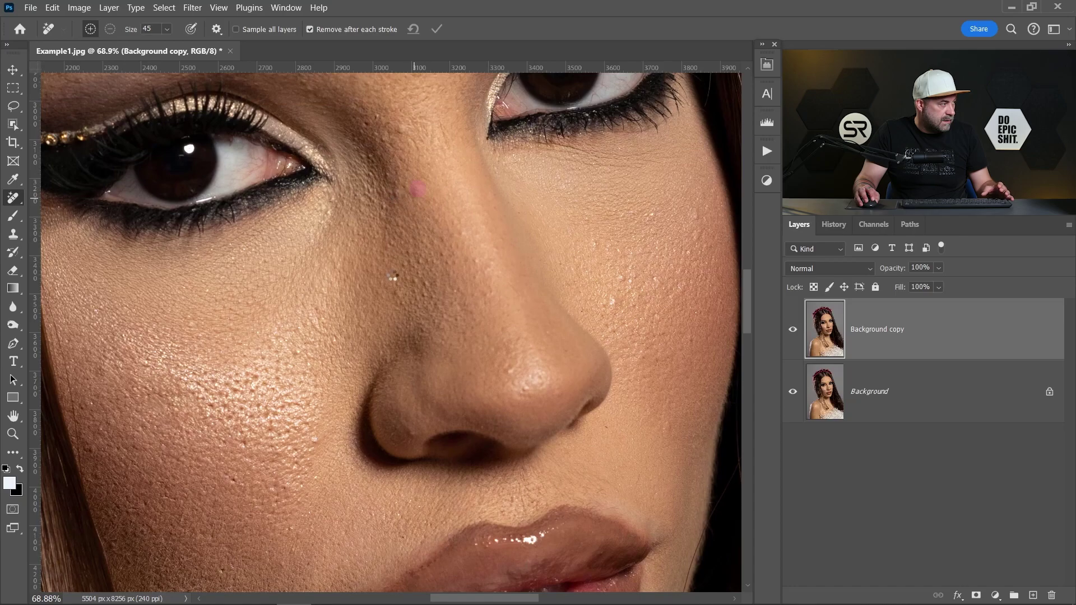
click(617, 281)
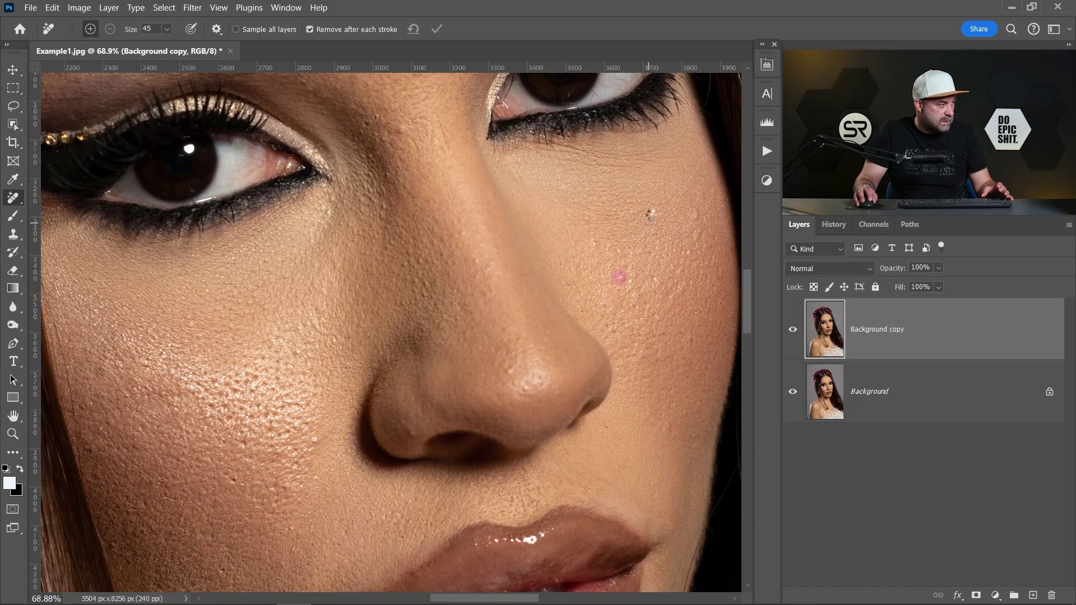
click(651, 215)
- Remove the remaining marks around the nose bridge and on the forehead above the eyebrow with the Remove Tool
drag(402, 129, 486, 271)
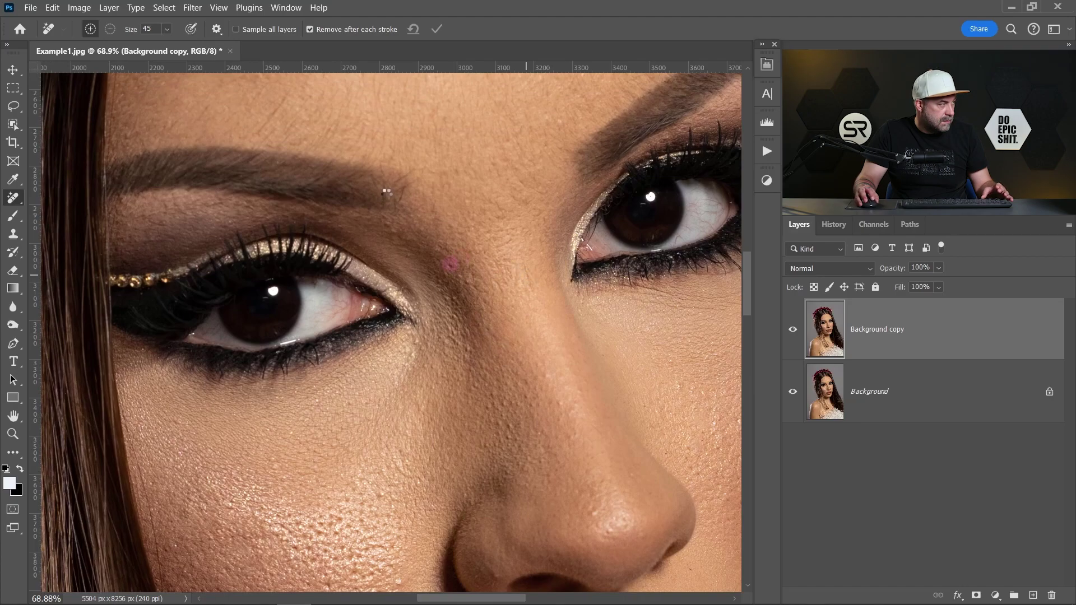
drag(386, 192, 532, 351)
drag(439, 250, 401, 292)
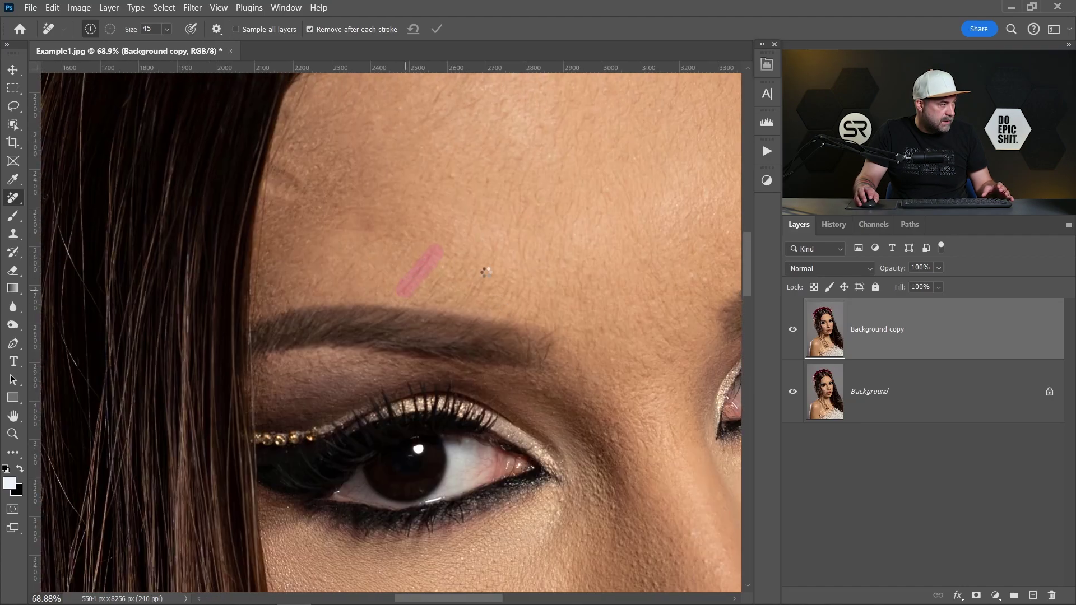
scroll(577, 256, down, 1)
drag(737, 165, 580, 280)
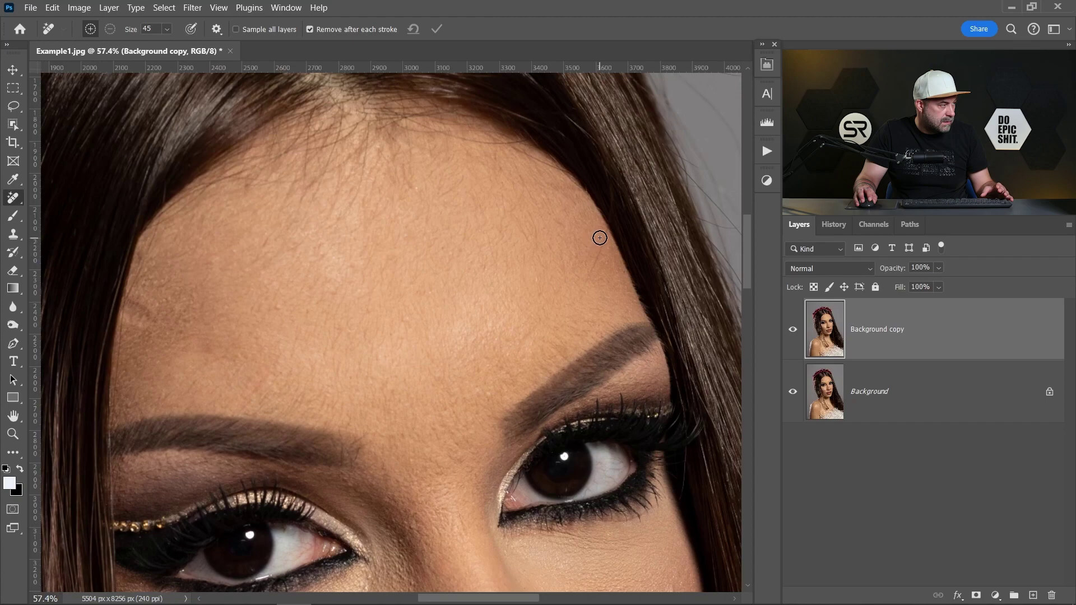
drag(321, 348, 488, 319)
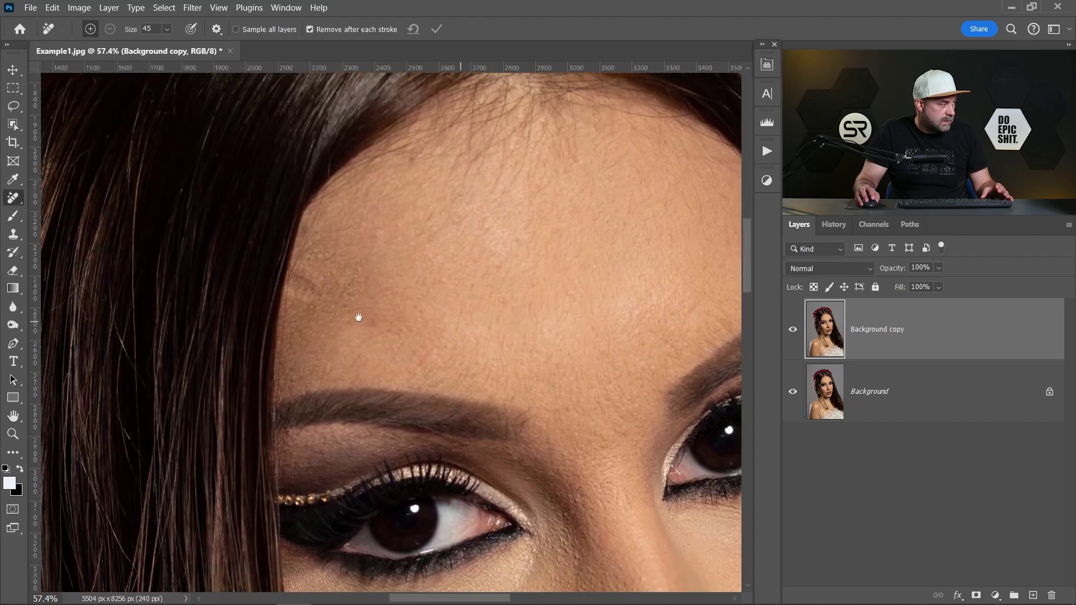
scroll(332, 313, up, 1)
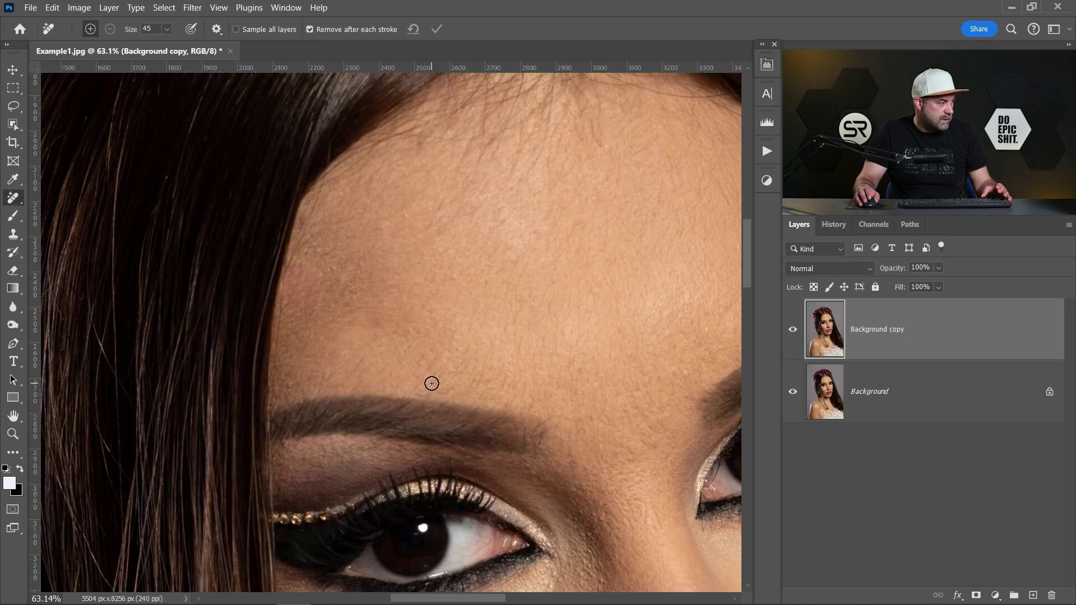
scroll(440, 396, down, 2)
drag(490, 433, 457, 312)
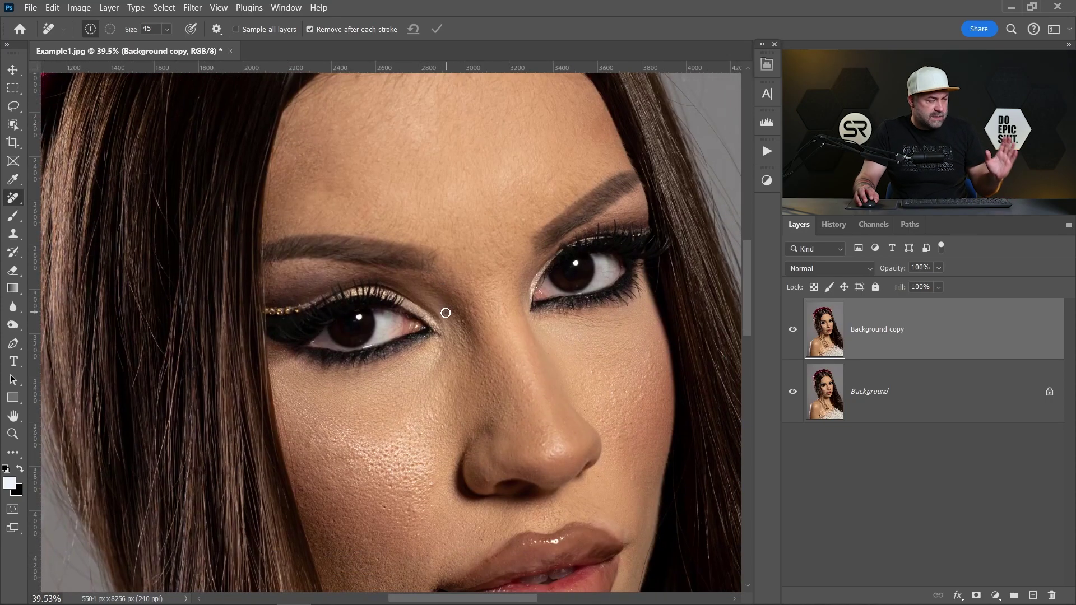
drag(456, 392, 426, 308)
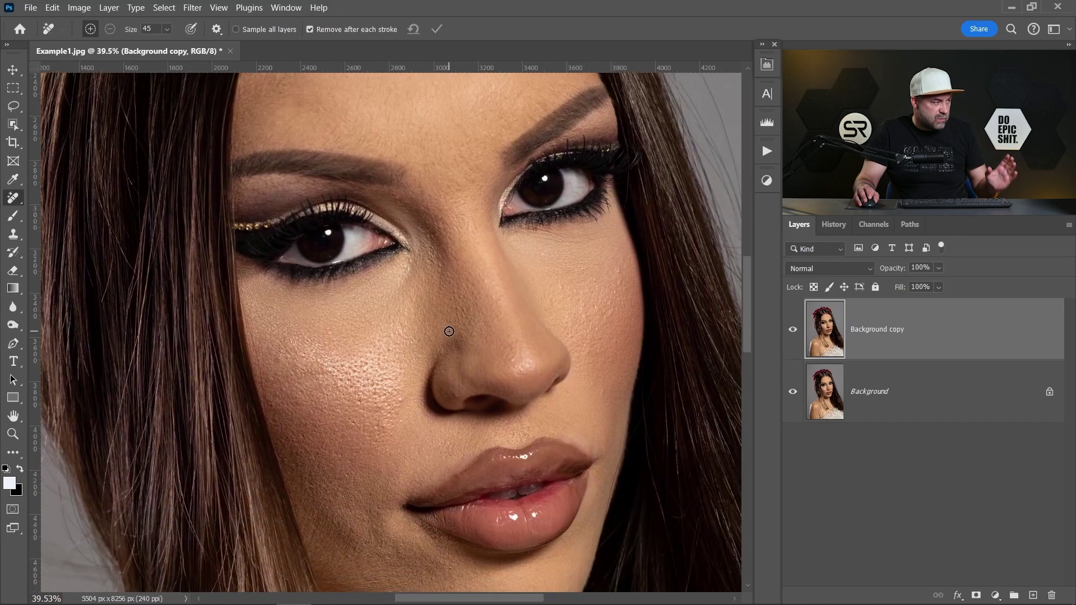
scroll(449, 336, up, 3)
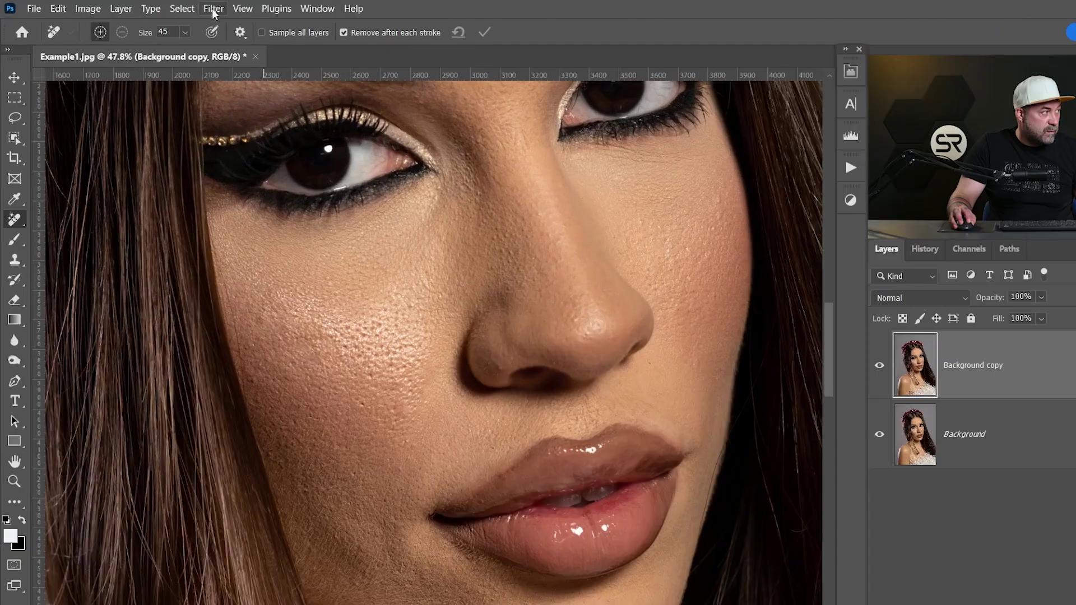
- Open Neural Filters for the retouched layer and enable Skin Smoothing
click(193, 8)
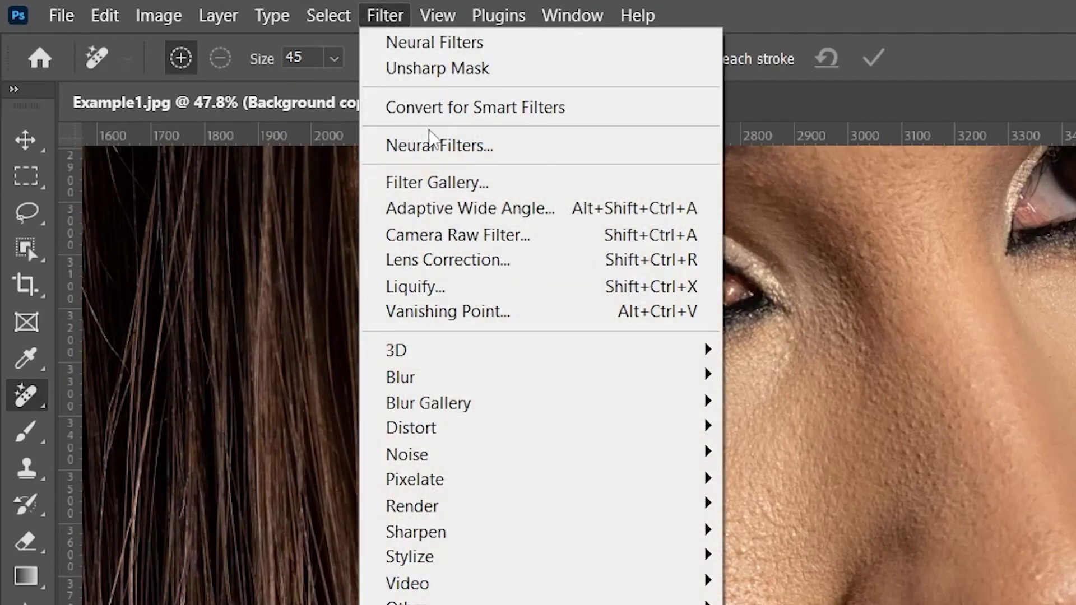
click(452, 146)
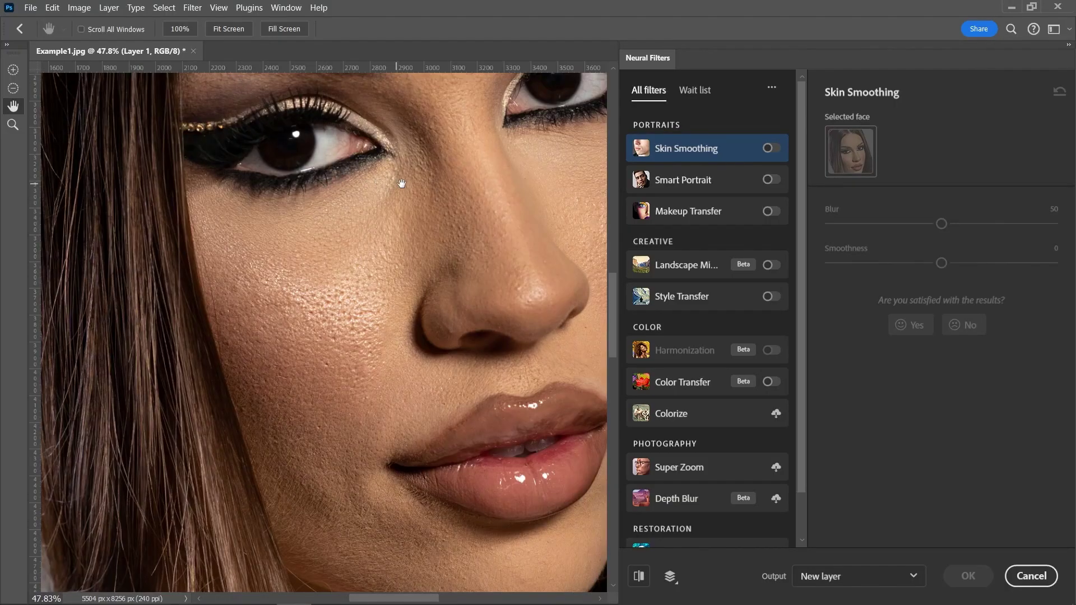
drag(423, 183, 352, 201)
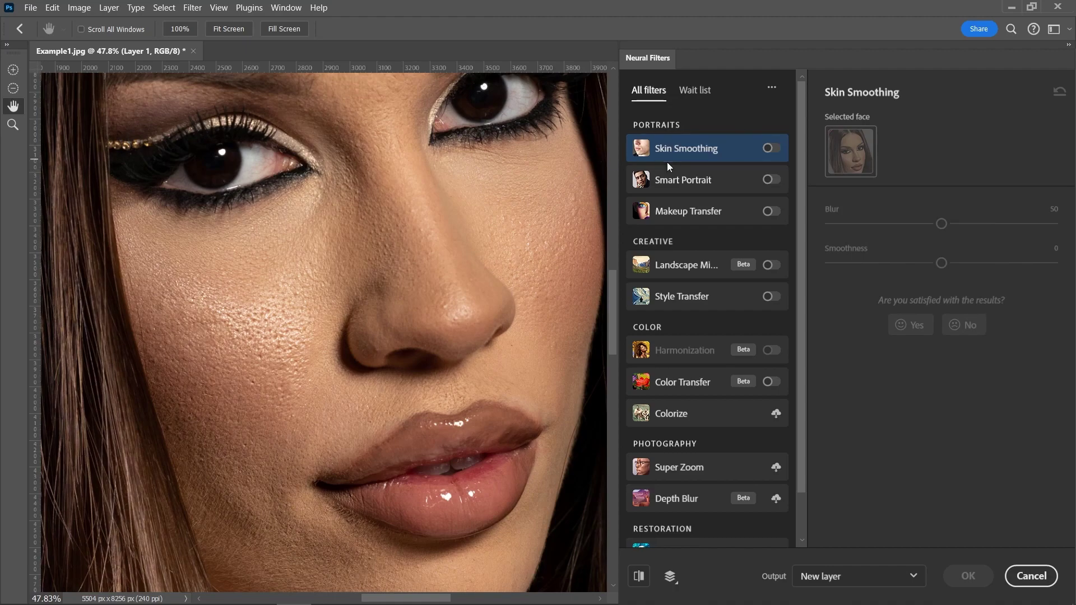
mouse_move(672, 159)
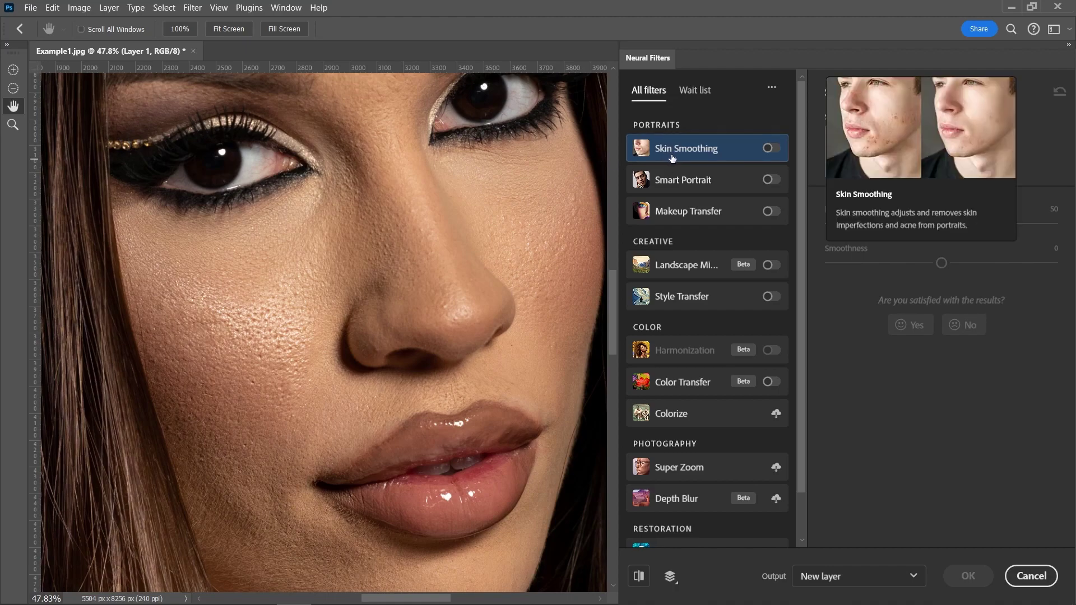
click(776, 151)
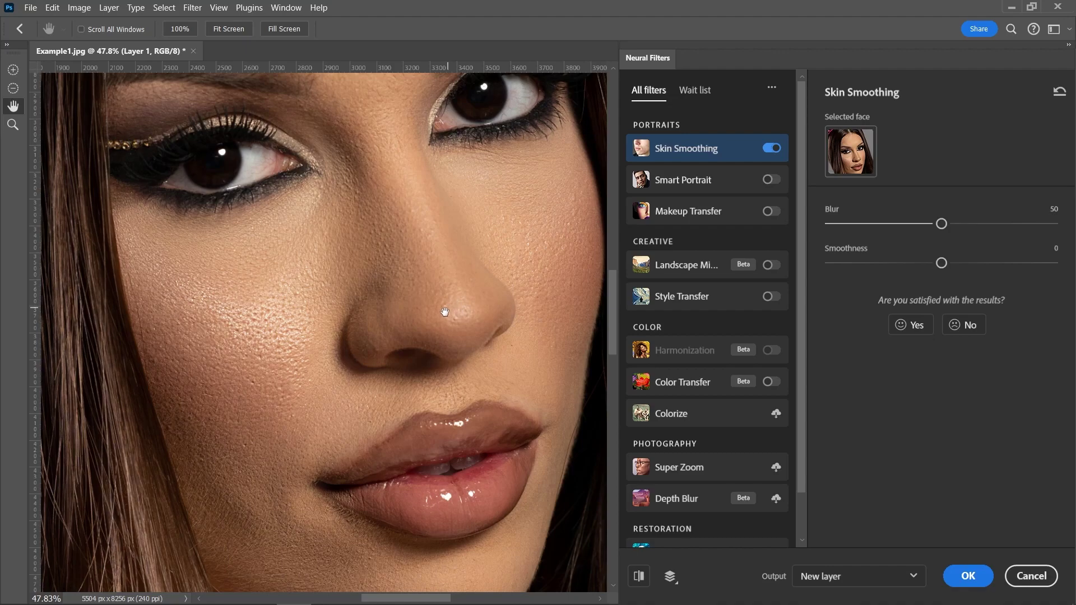
- Compare the skin on the cheeks, nose and chin with Skin Smoothing off and on
drag(440, 321, 447, 249)
scroll(409, 277, up, 1)
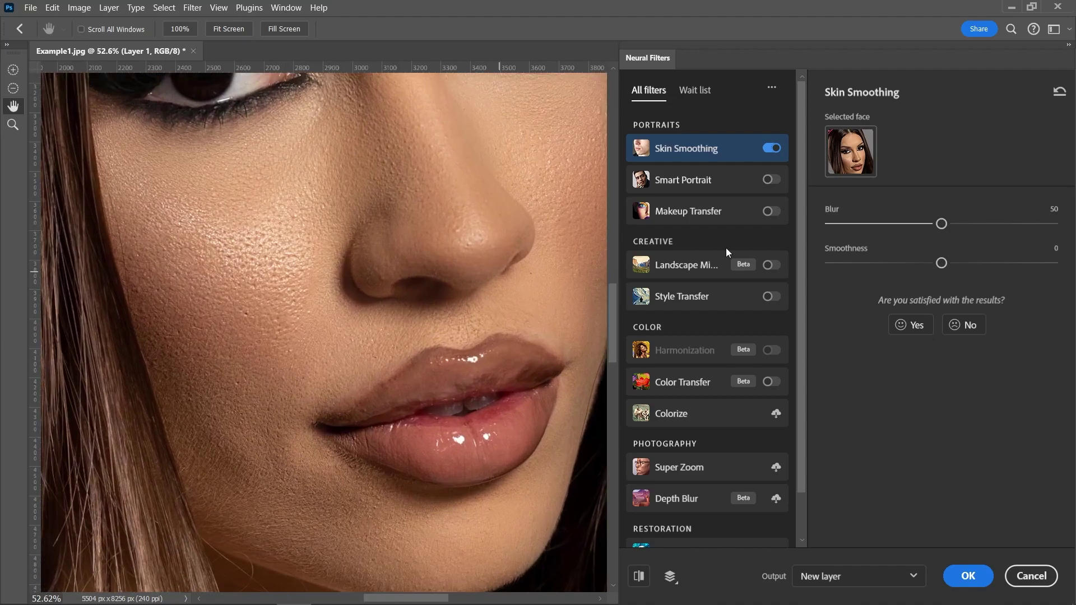
click(773, 150)
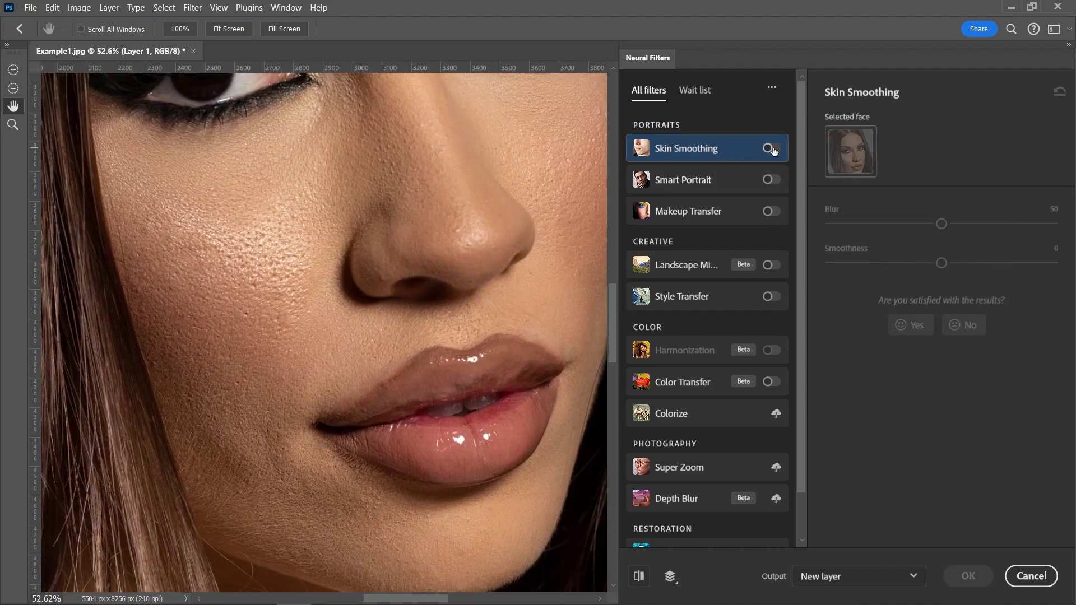
click(773, 149)
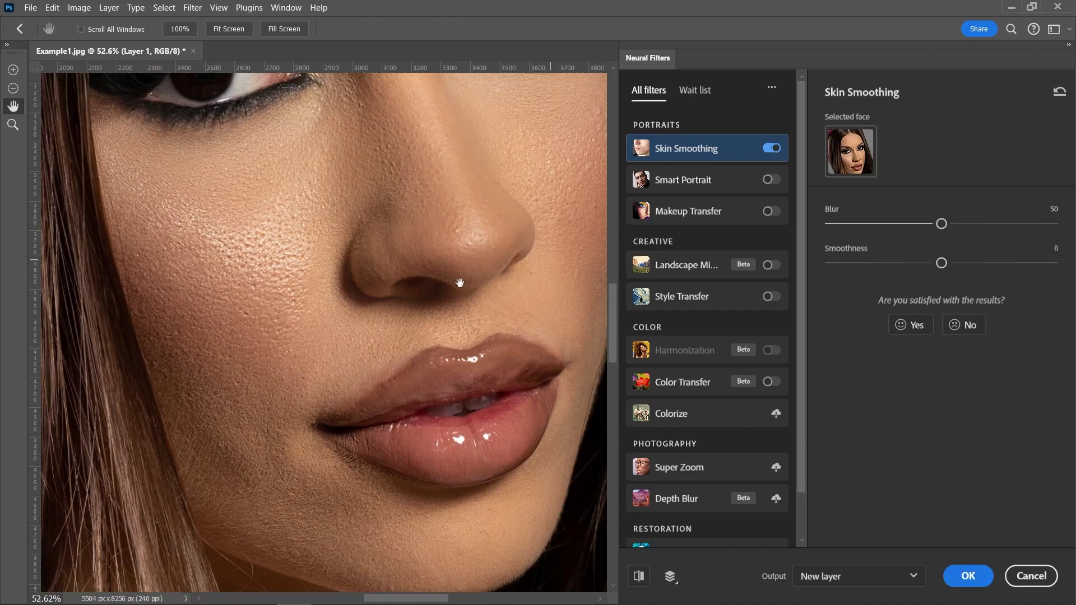
scroll(460, 282, down, 1)
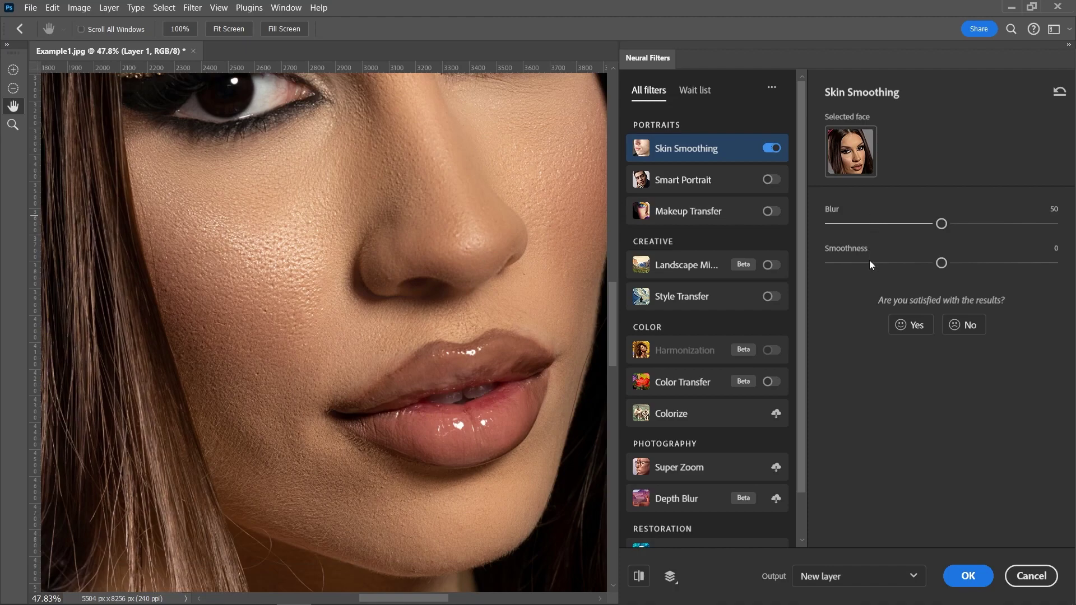
- Apply Skin Smoothing with Blur set to 63 and Smoothness to +13, outputting the result to a new layer
click(971, 224)
click(972, 262)
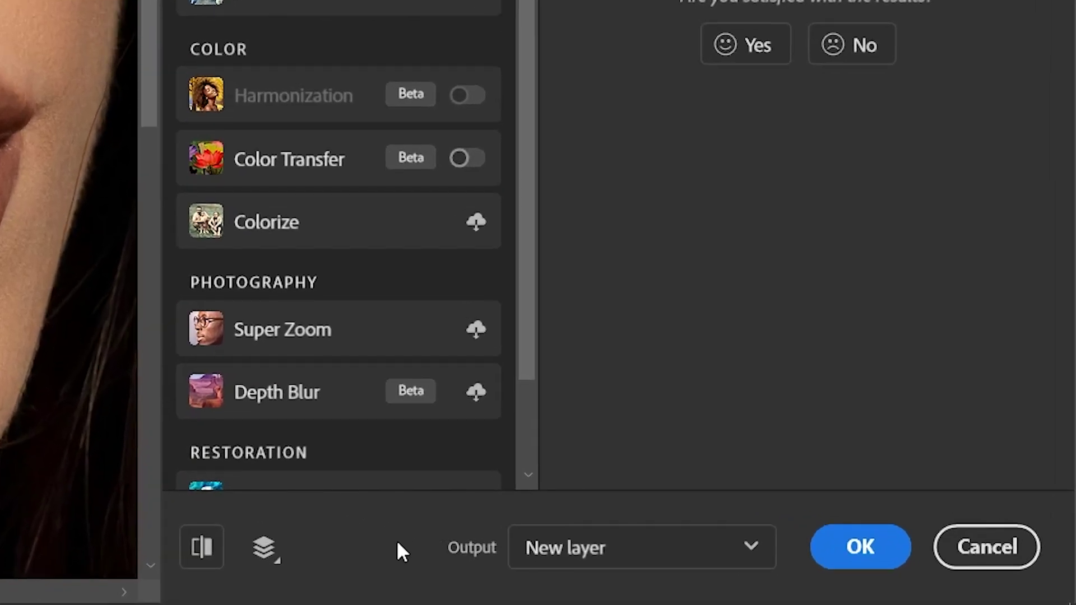
click(699, 552)
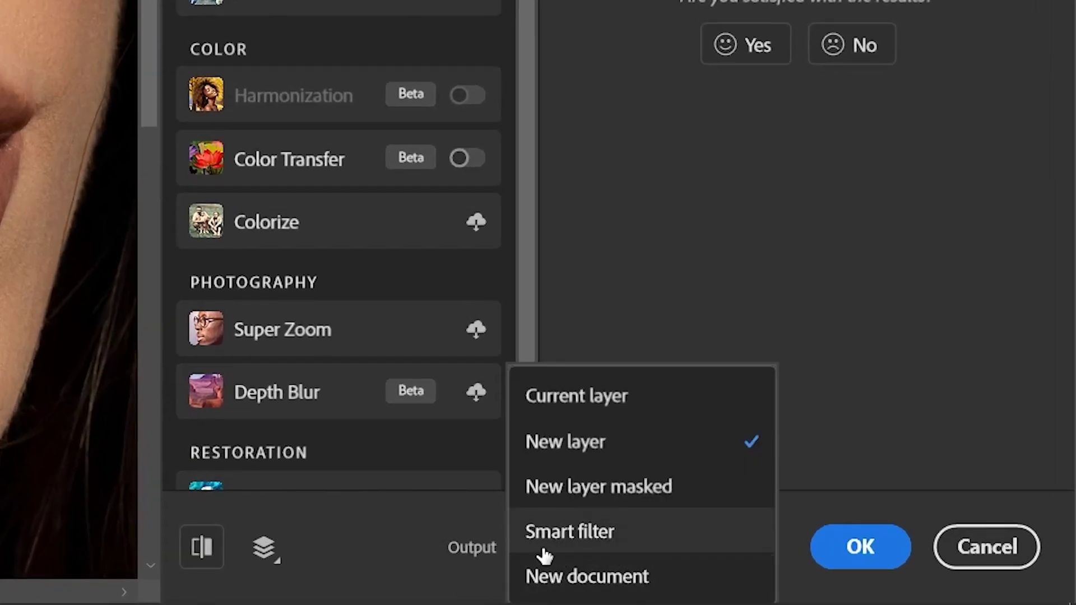
click(605, 443)
click(619, 545)
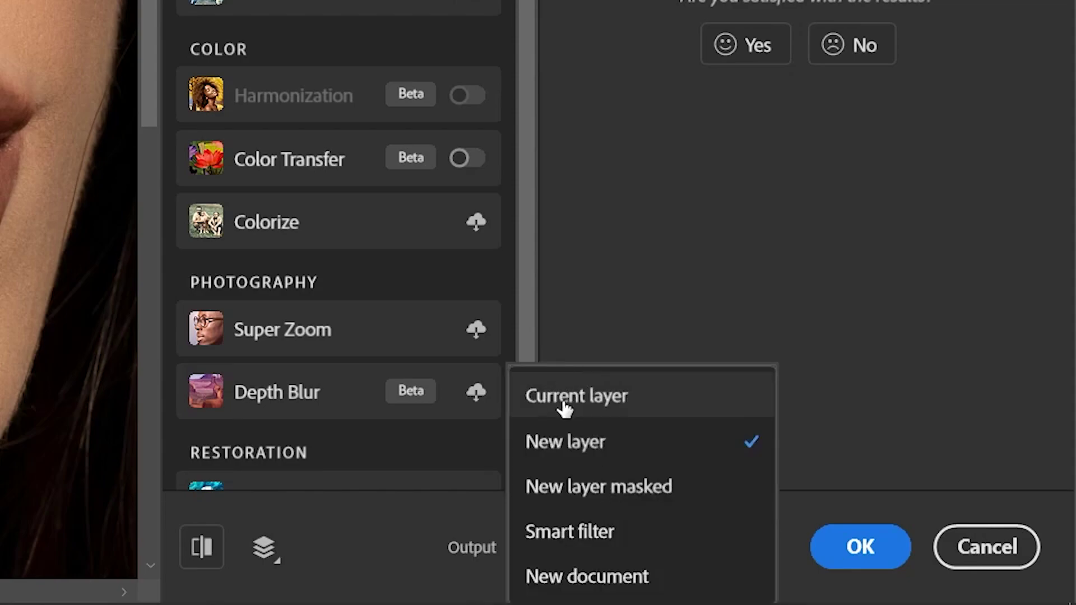
click(573, 446)
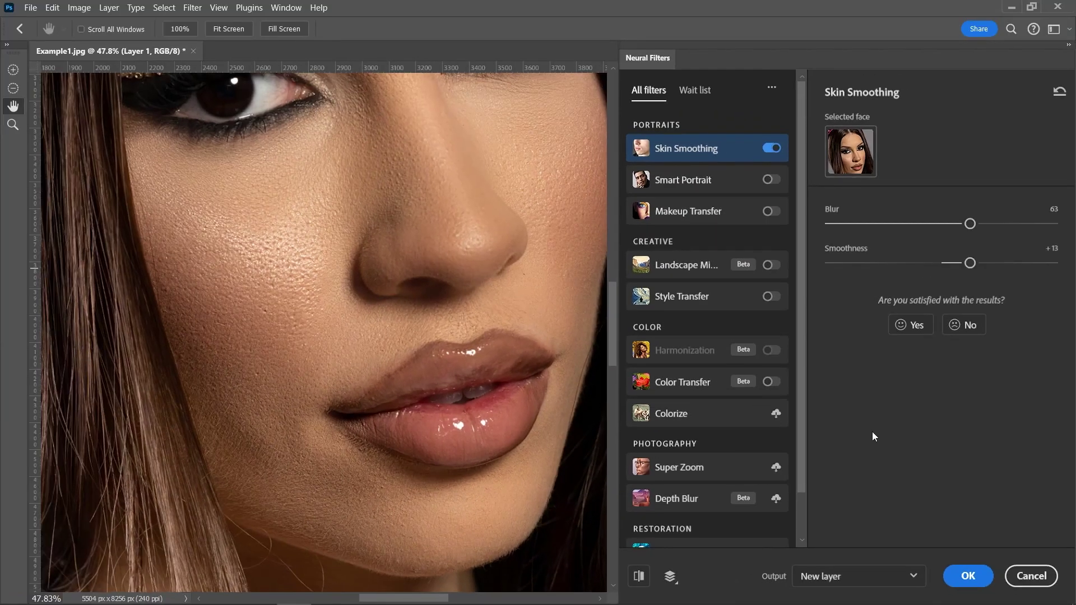
click(966, 575)
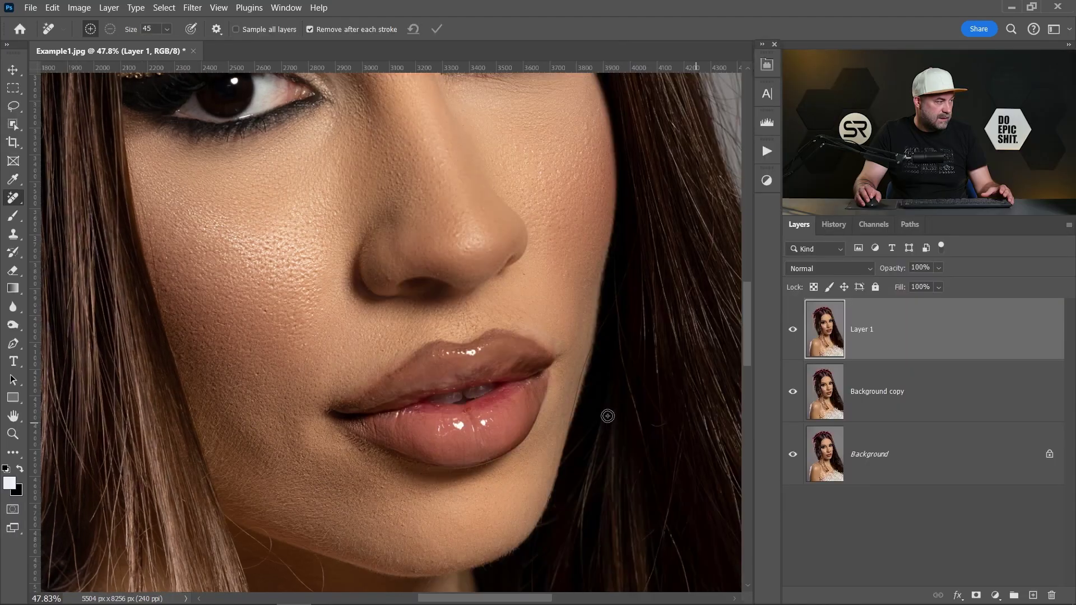
- Compare the skin on the cheeks, nose and lips with Layer 1 hidden and shown
scroll(401, 403, up, 2)
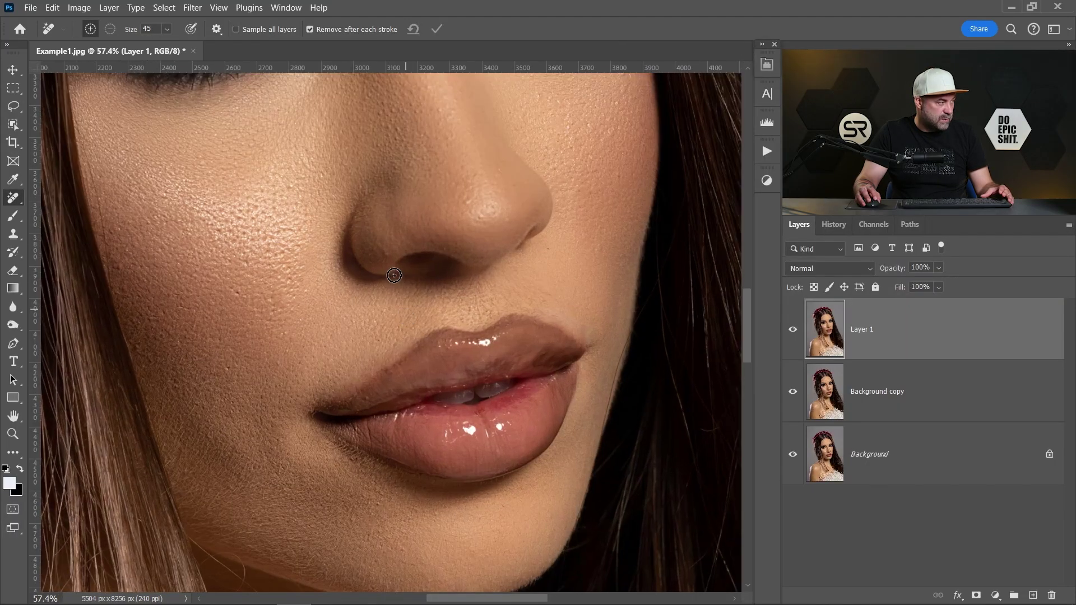
scroll(395, 267, up, 1)
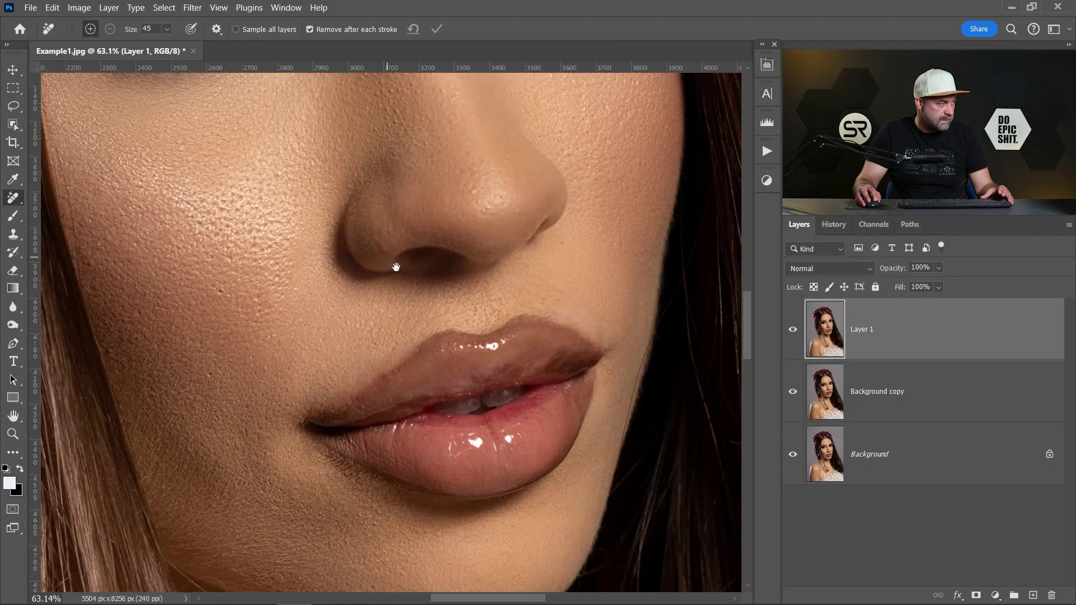
scroll(408, 284, up, 1)
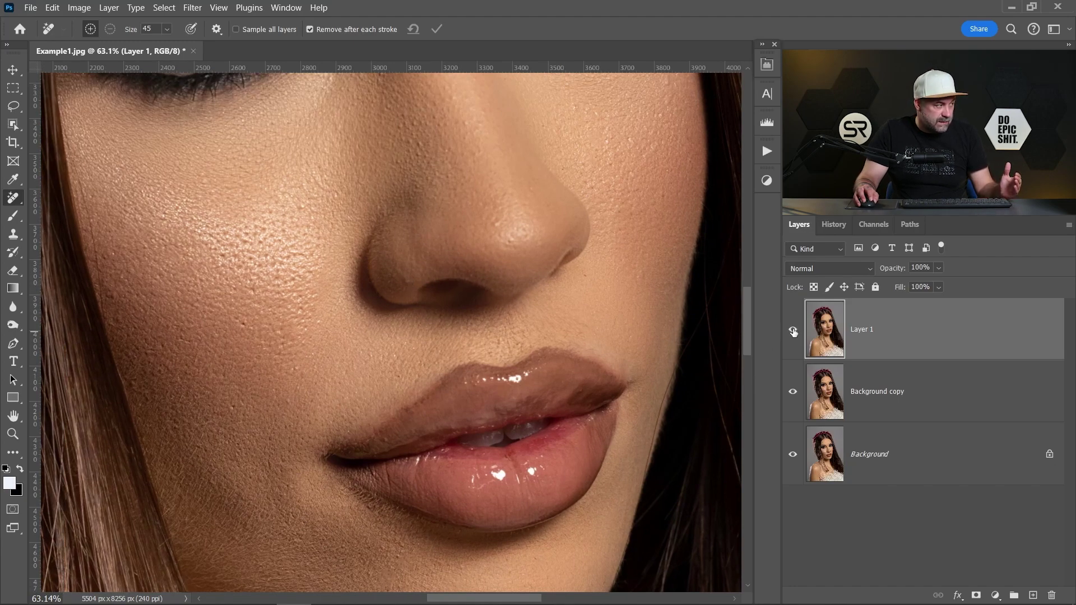
click(794, 332)
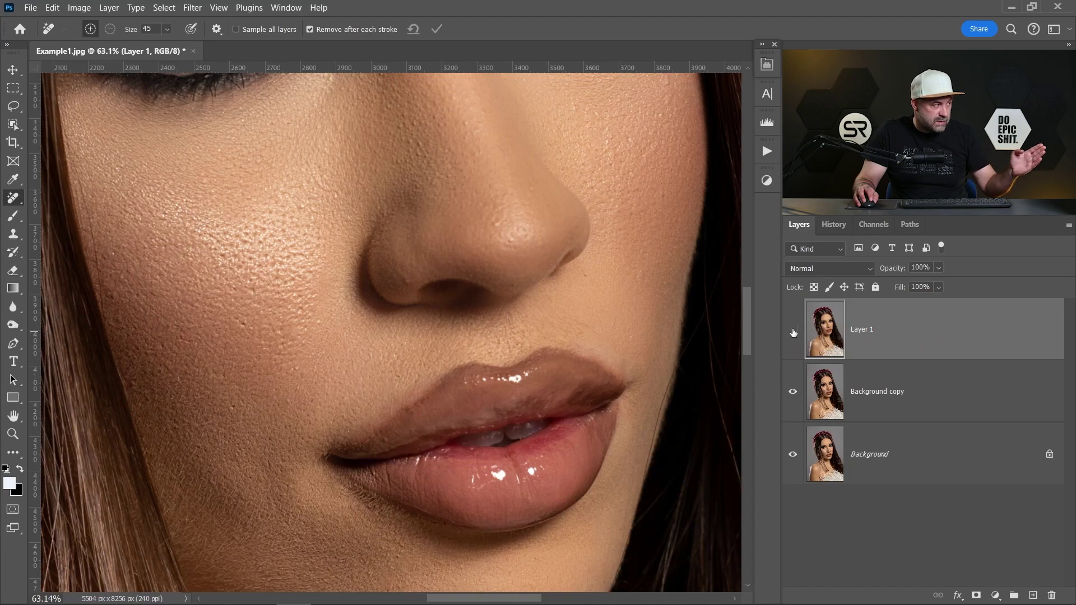
click(793, 332)
click(794, 332)
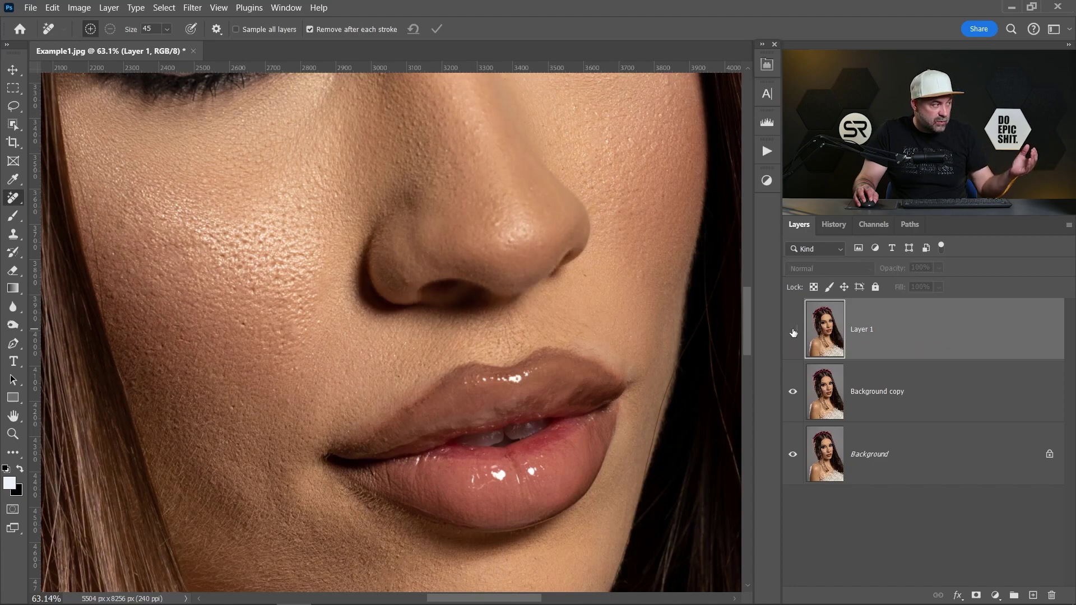
click(793, 332)
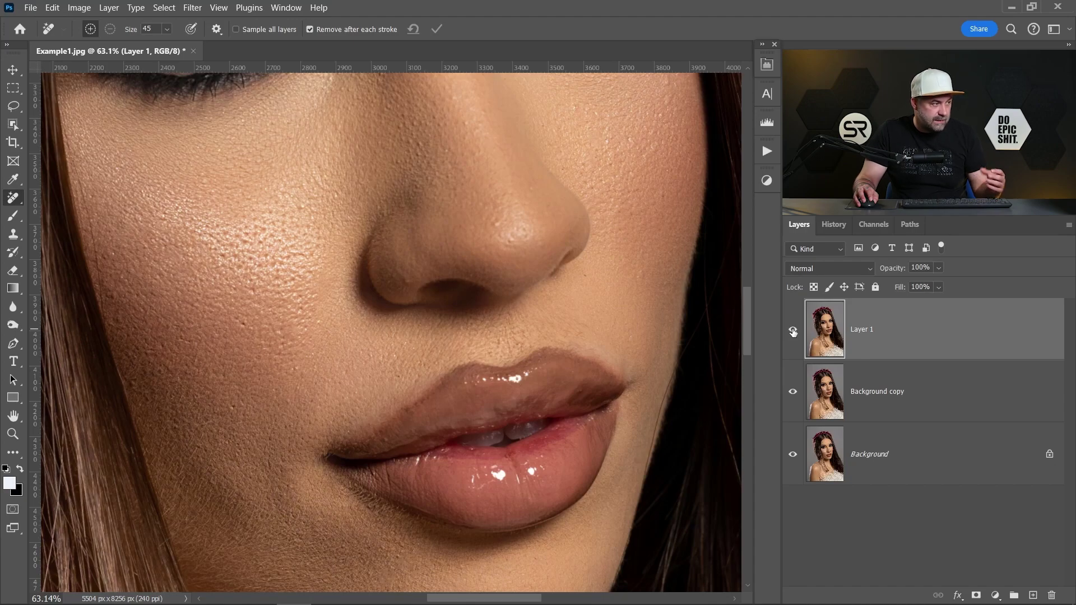
- Compare the eyes, eyebrows and forehead with Layer 1 hidden and shown
drag(365, 177, 535, 443)
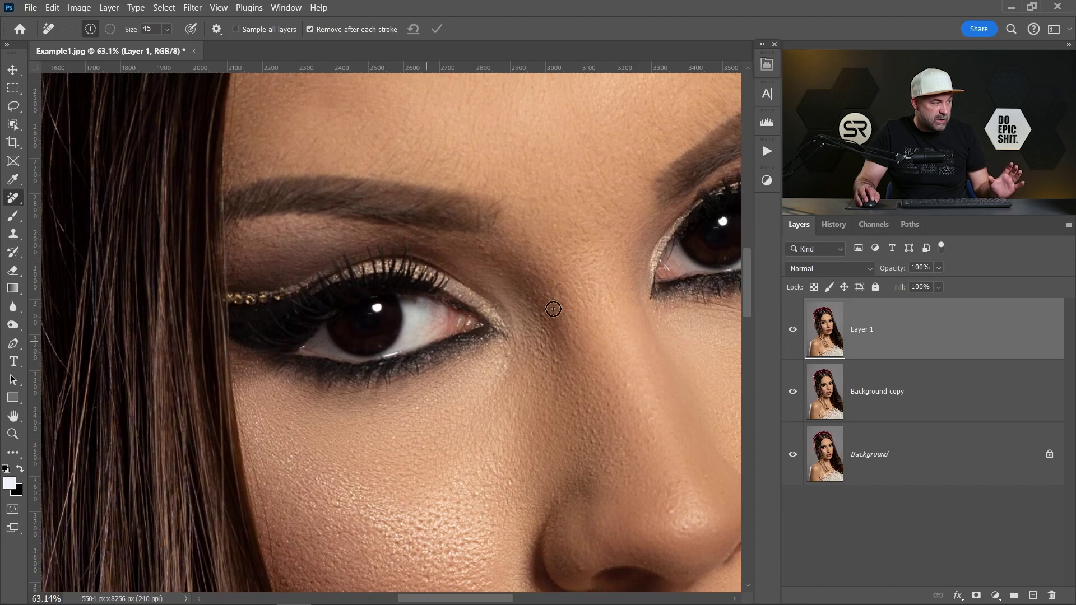
click(790, 331)
click(789, 331)
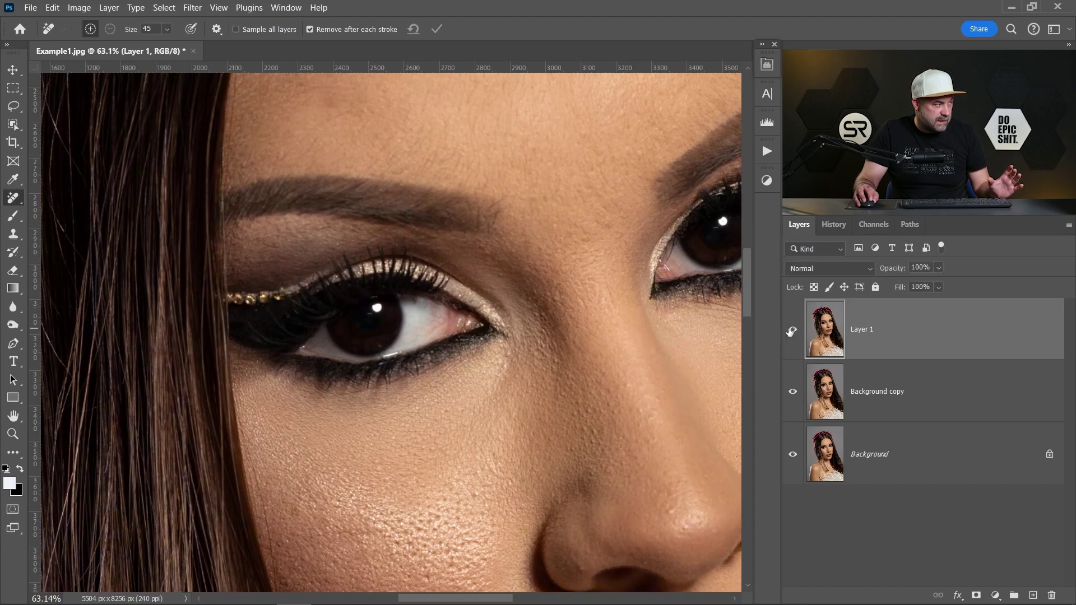
click(791, 332)
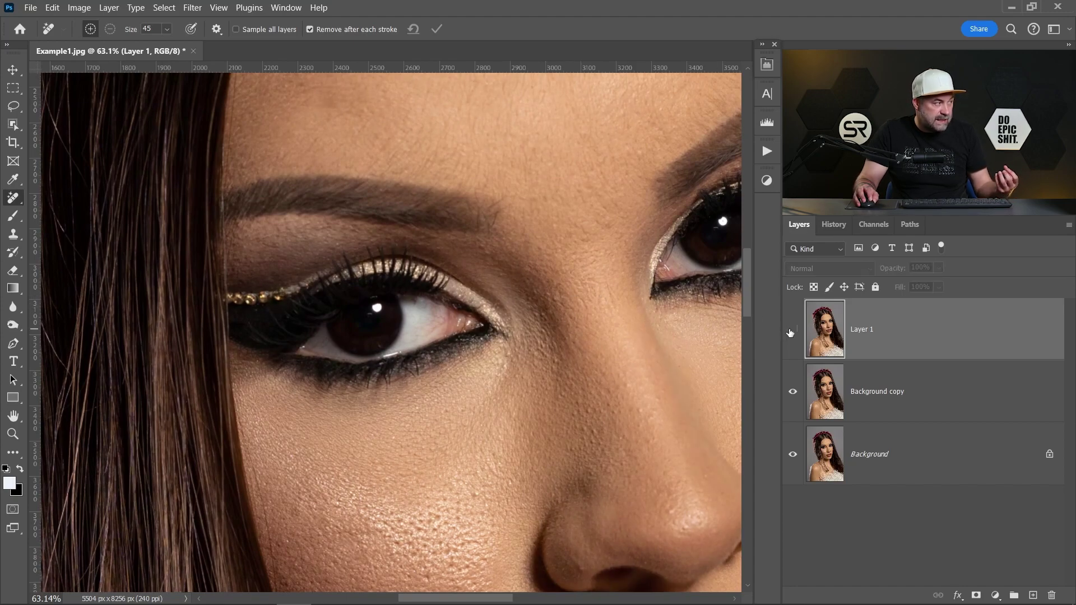
click(792, 332)
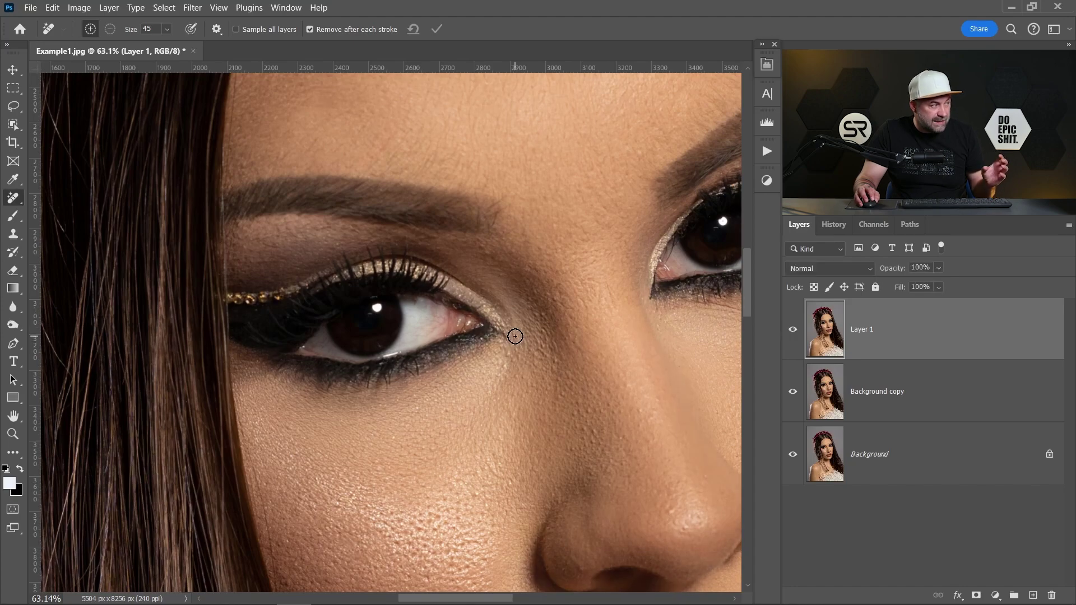
- Add a white layer mask to Layer 1 and paint black over the nostrils with the Brush at 100% opacity
scroll(530, 353, down, 1)
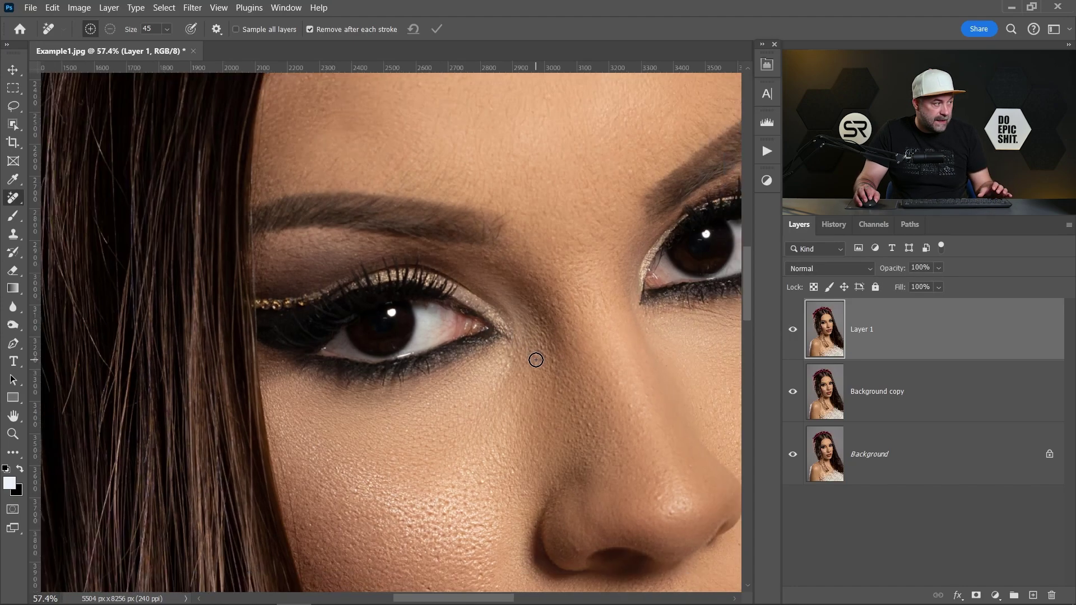
drag(555, 377, 485, 295)
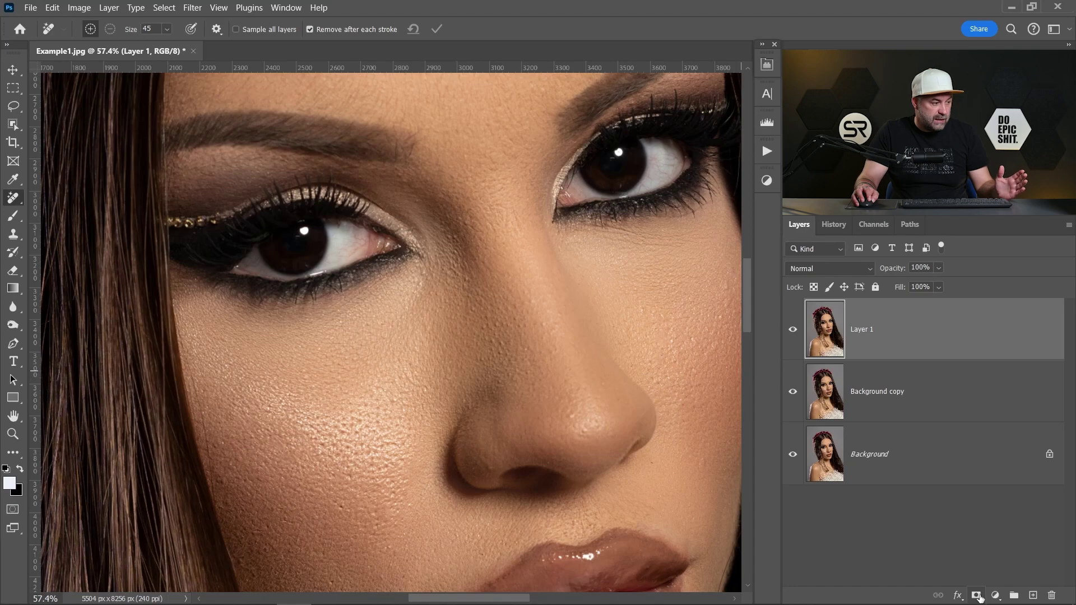
click(976, 595)
click(13, 216)
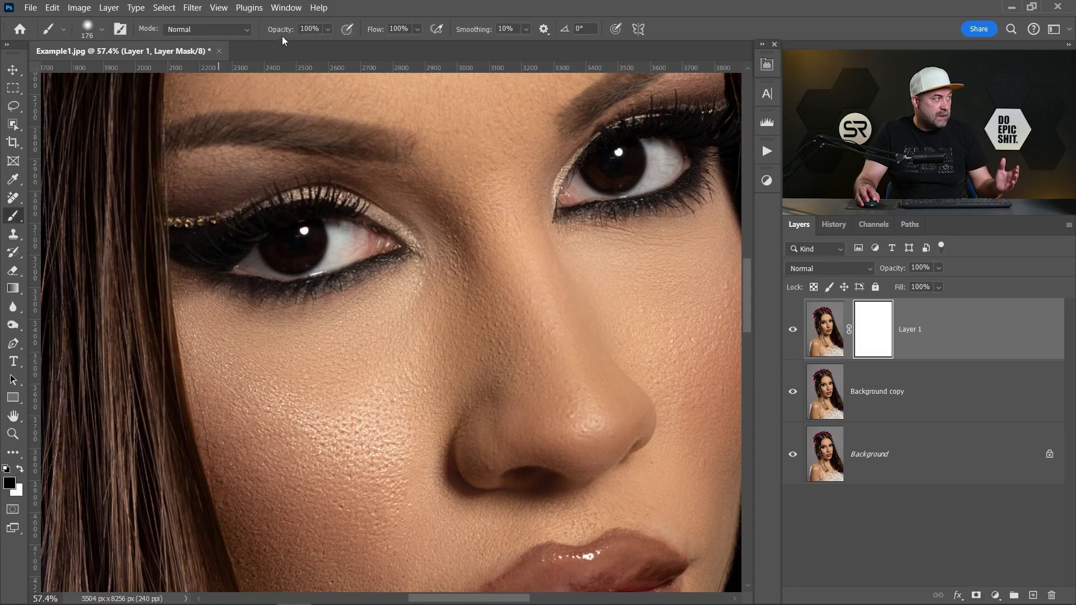
scroll(448, 363, up, 2)
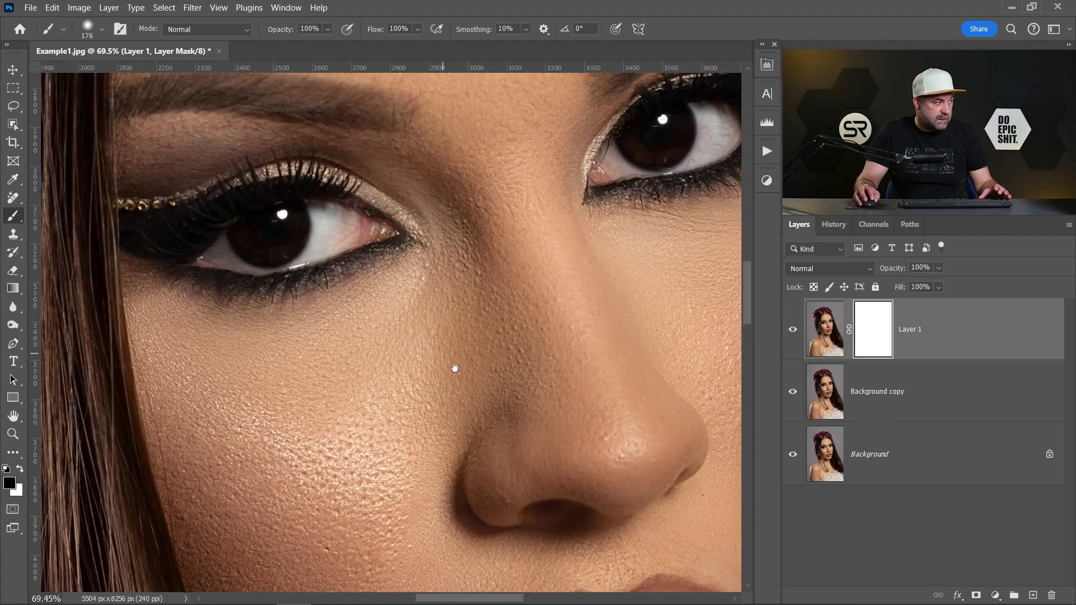
drag(454, 368, 377, 216)
mouse_move(380, 331)
mouse_down()
mouse_move(394, 324)
mouse_move(387, 354)
mouse_move(421, 371)
mouse_move(555, 351)
mouse_move(466, 362)
mouse_move(596, 327)
mouse_move(440, 355)
mouse_up()
drag(481, 242, 489, 410)
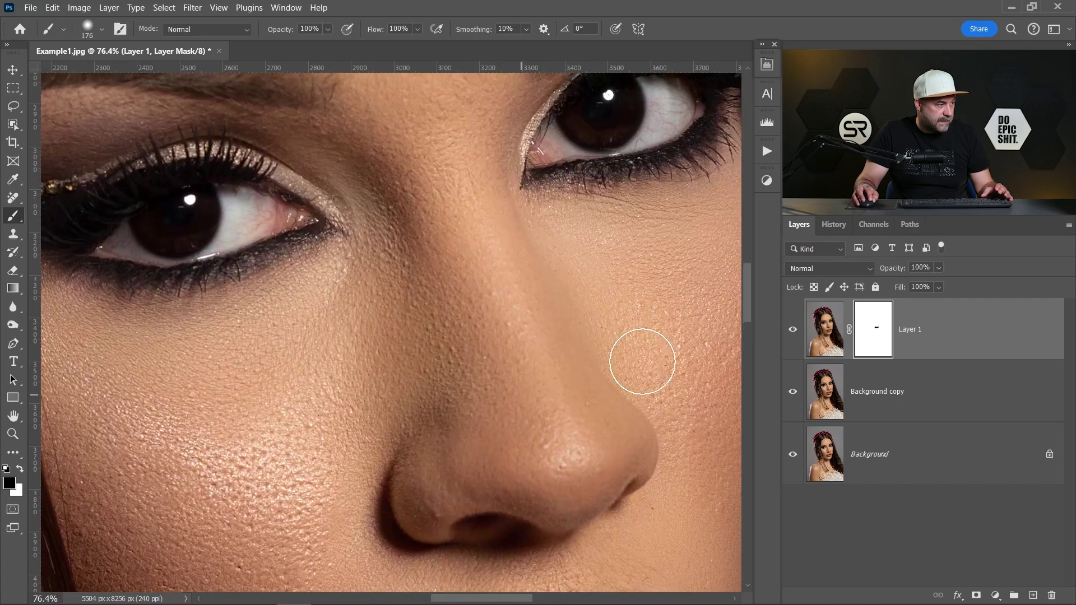
- Check the nose with Layer 1 hidden and shown, and paint black on the mask along the nose's side edge
click(792, 329)
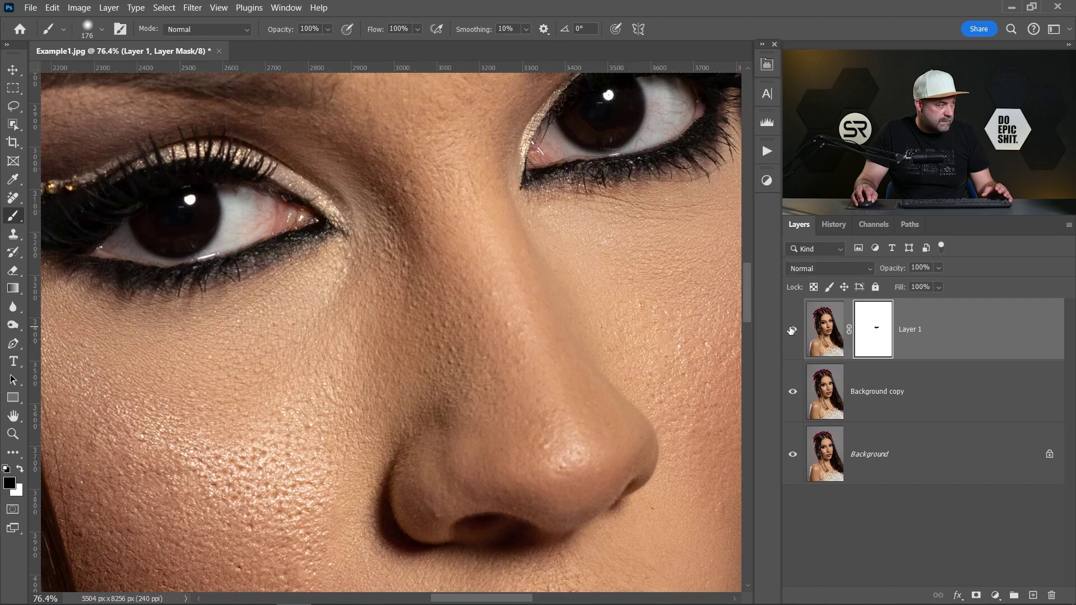
click(791, 330)
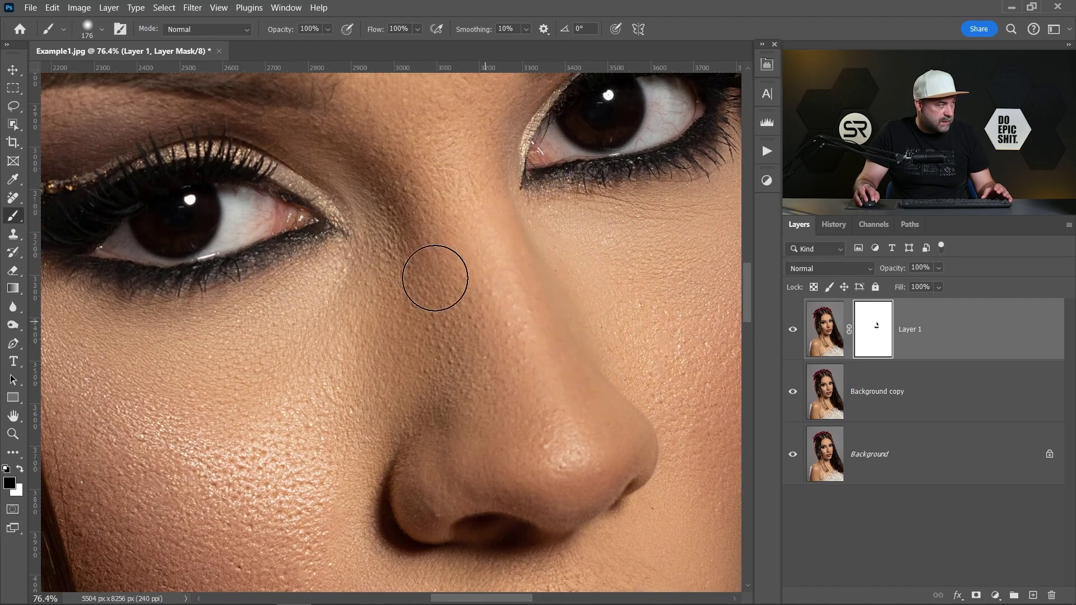
drag(435, 278, 514, 344)
- Paint black on Layer 1's mask over both eyes and eyebrows to restore their original detail
click(791, 330)
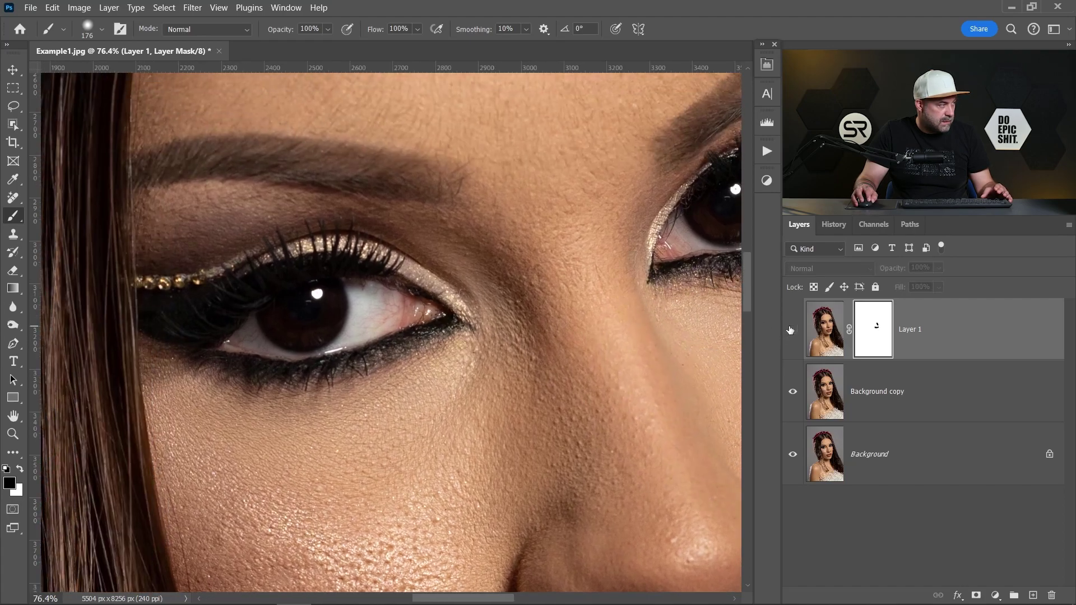
mouse_move(384, 237)
mouse_down()
mouse_move(209, 213)
mouse_move(156, 301)
mouse_move(218, 362)
mouse_move(489, 310)
mouse_move(240, 373)
mouse_up()
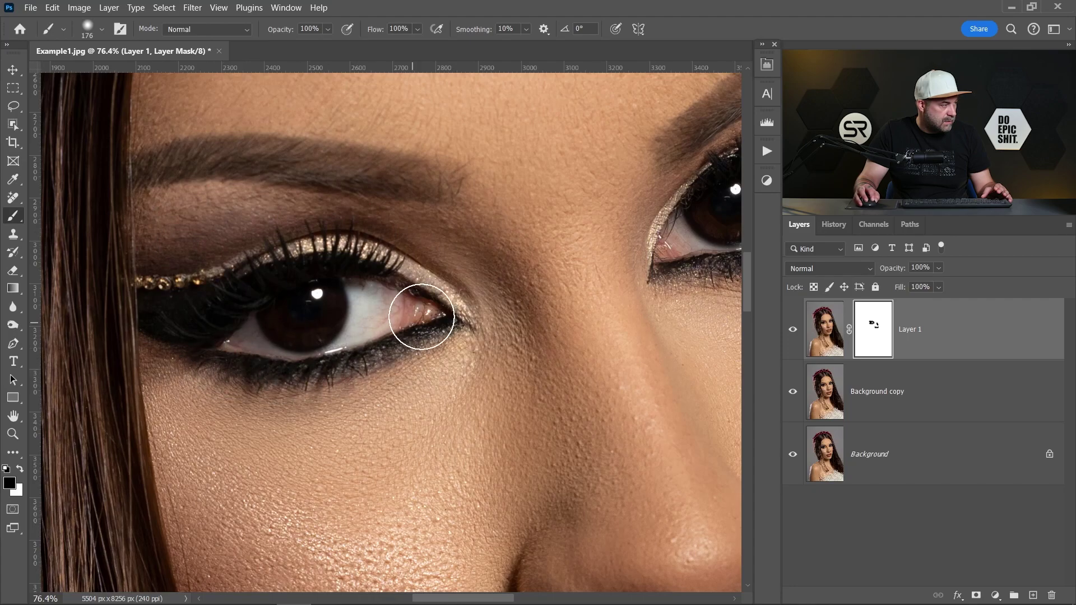
scroll(260, 413, right, 5)
mouse_move(520, 217)
mouse_down()
mouse_move(582, 233)
mouse_move(577, 320)
mouse_move(384, 368)
mouse_up()
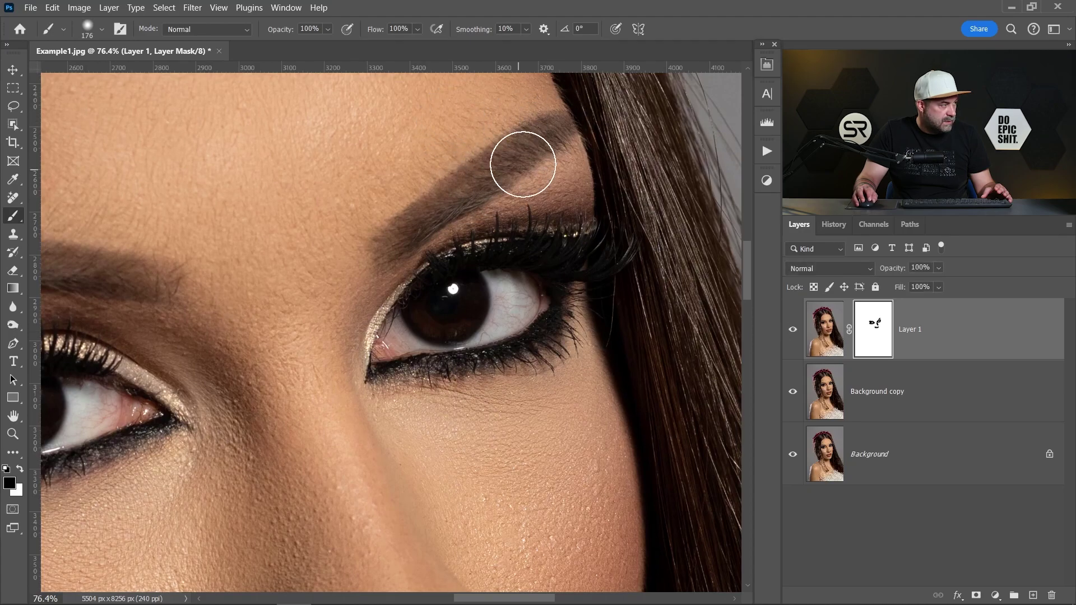
drag(347, 279, 637, 223)
mouse_move(493, 233)
mouse_down()
mouse_move(287, 195)
mouse_move(197, 198)
mouse_move(325, 198)
mouse_up()
- Compare the lips with Layer 1 hidden and shown, and paint black on its mask around the corner of the mouth
scroll(421, 275, down, 2)
drag(505, 373, 392, 130)
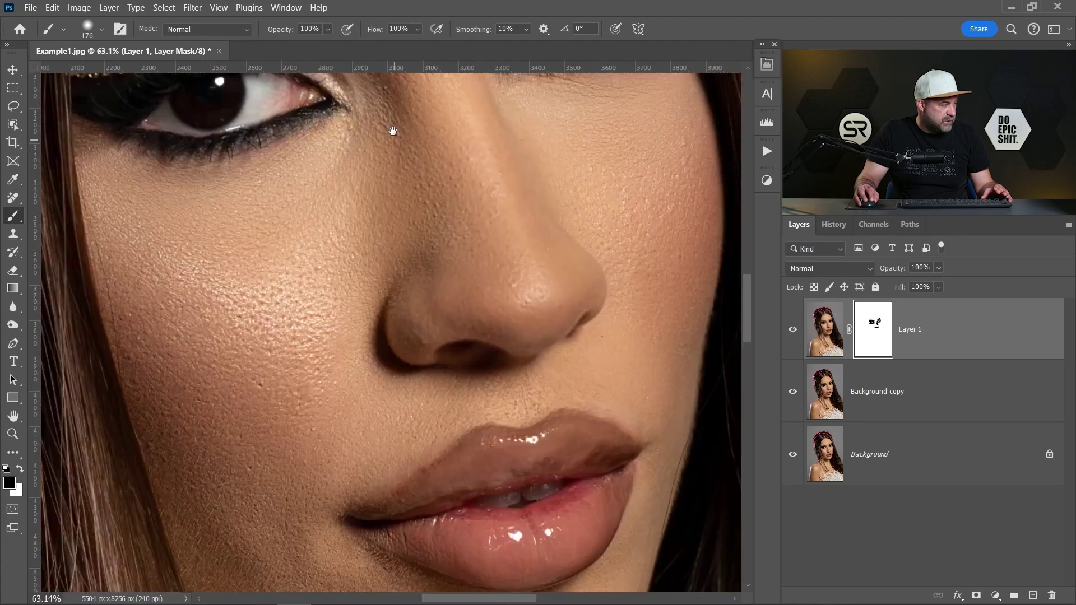
drag(468, 362, 438, 232)
scroll(536, 350, up, 1)
click(793, 330)
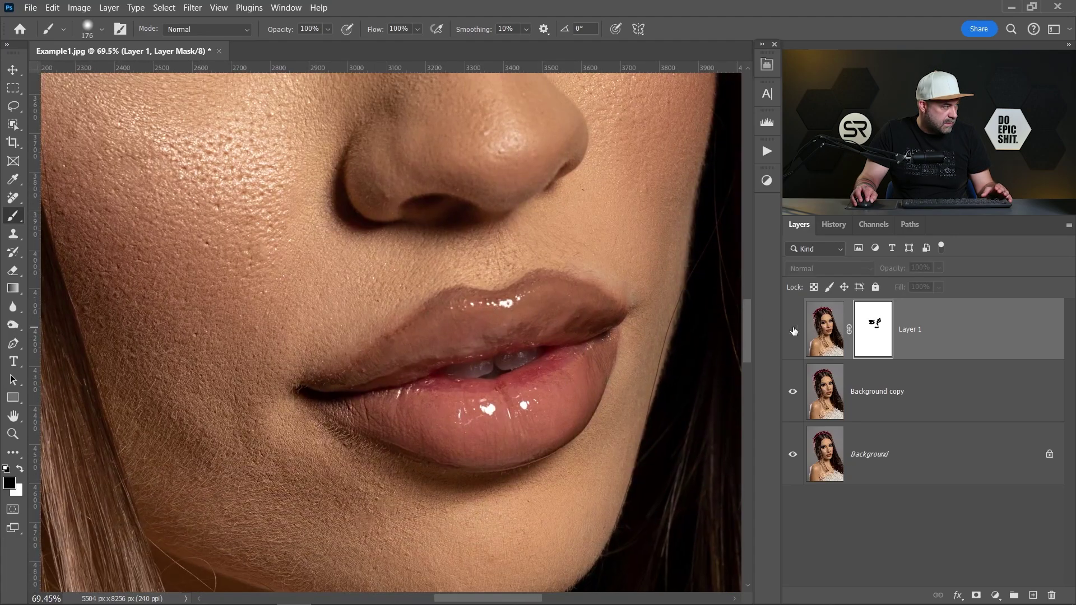
click(793, 330)
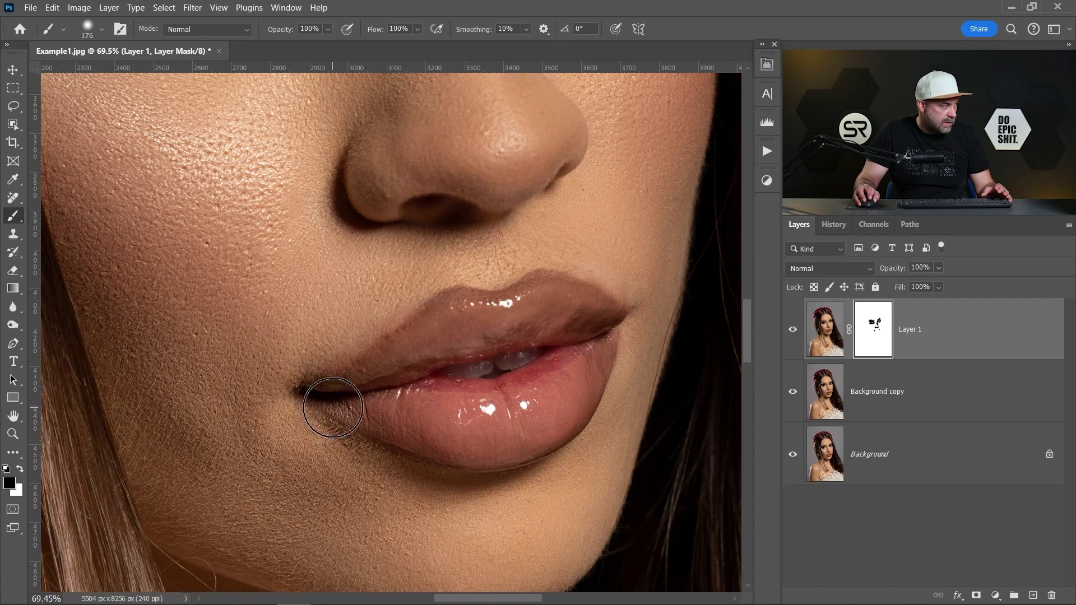
- Compare the whole face in the original Background alone with the fully retouched version
scroll(331, 403, down, 4)
drag(426, 224, 465, 286)
scroll(408, 291, down, 1)
alt+click(792, 456)
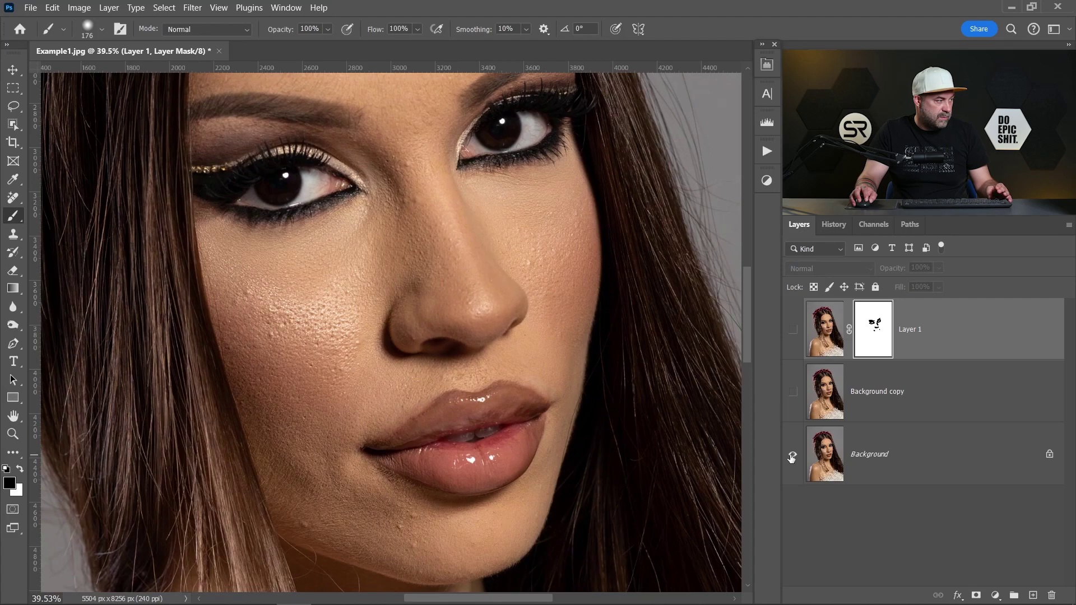
alt+click(792, 456)
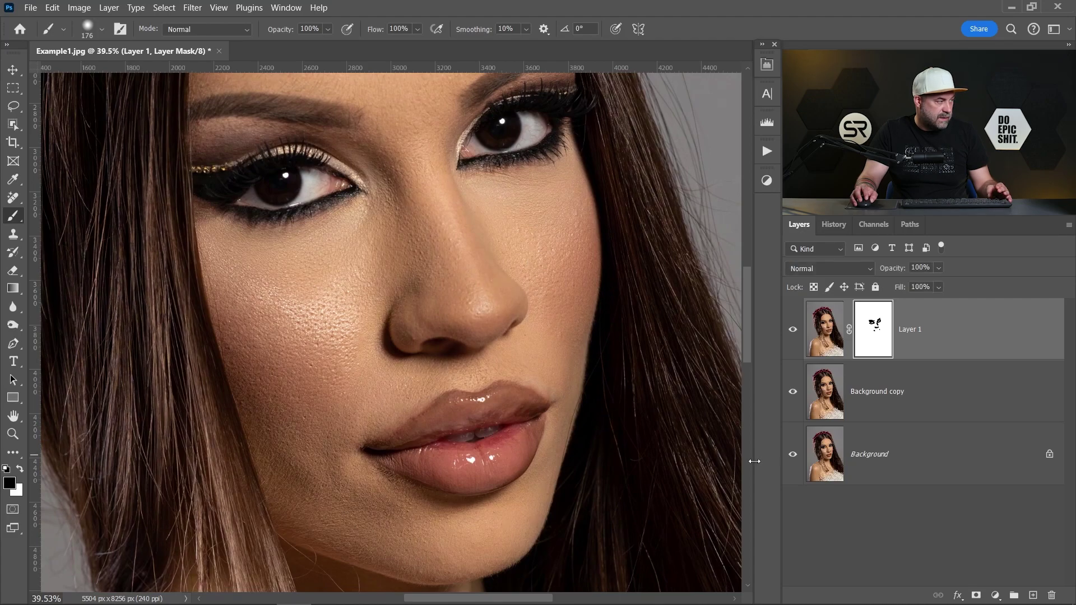
- Compare the cheek and nose texture up close between the original Background and the retouched layers
scroll(329, 372, up, 4)
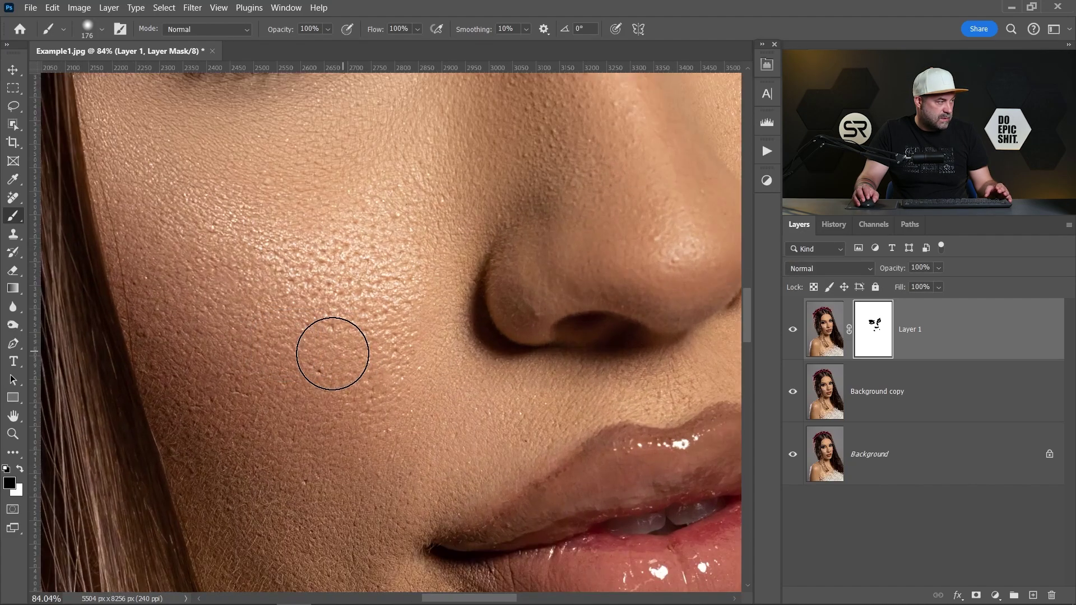
drag(342, 336, 353, 367)
alt+click(791, 455)
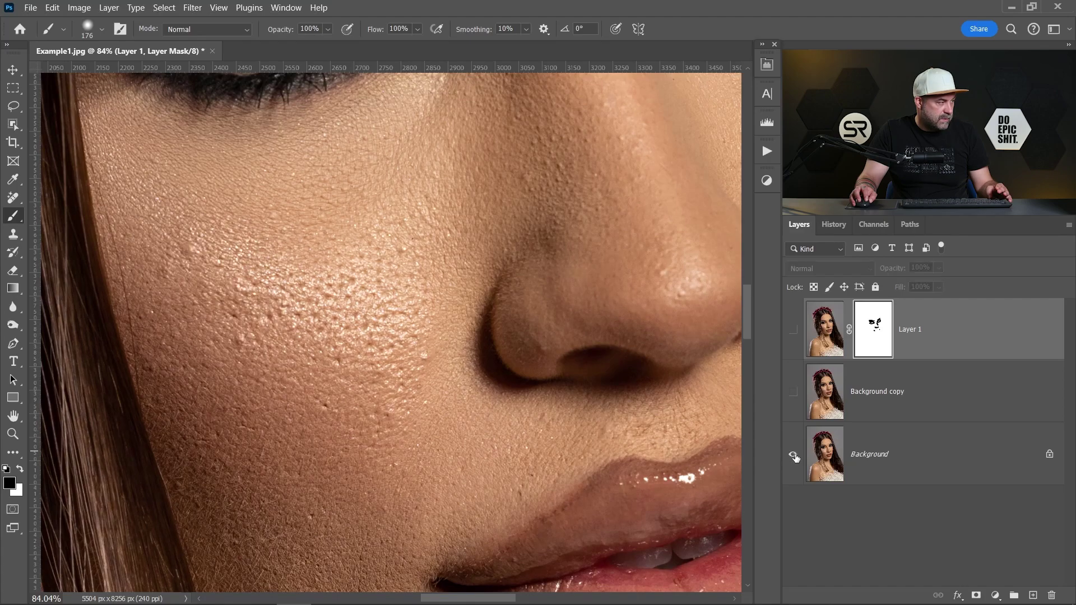
drag(632, 318, 432, 334)
scroll(435, 335, down, 1)
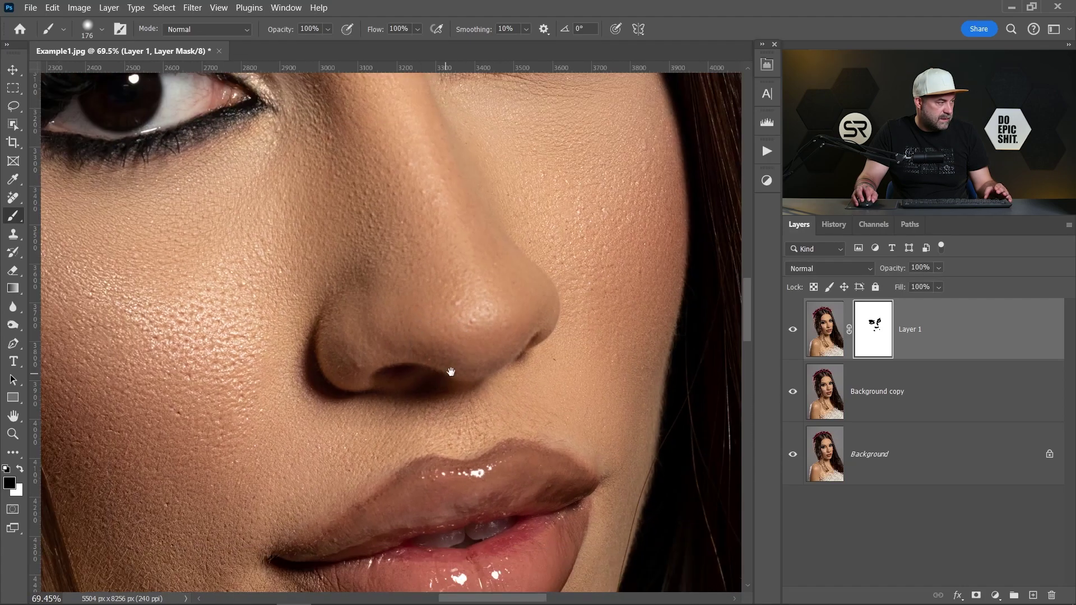
drag(449, 372, 519, 260)
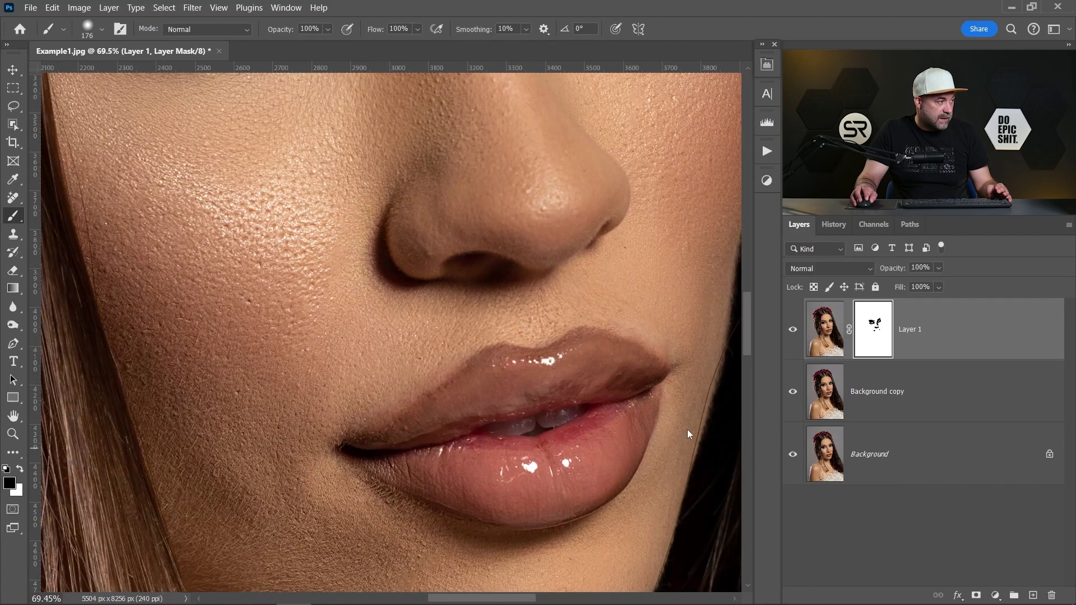
- Examine the retouched face overall and up close, checking the skin texture around the cheeks, nose and lips
scroll(550, 385, down, 2)
drag(494, 318, 482, 316)
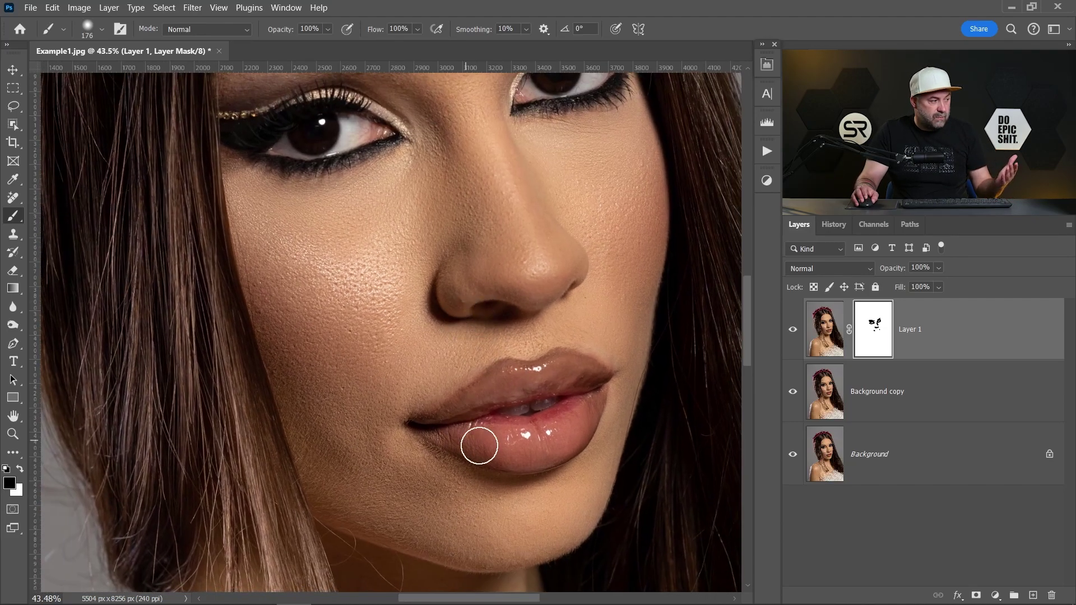
scroll(532, 449, up, 1)
scroll(554, 454, up, 1)
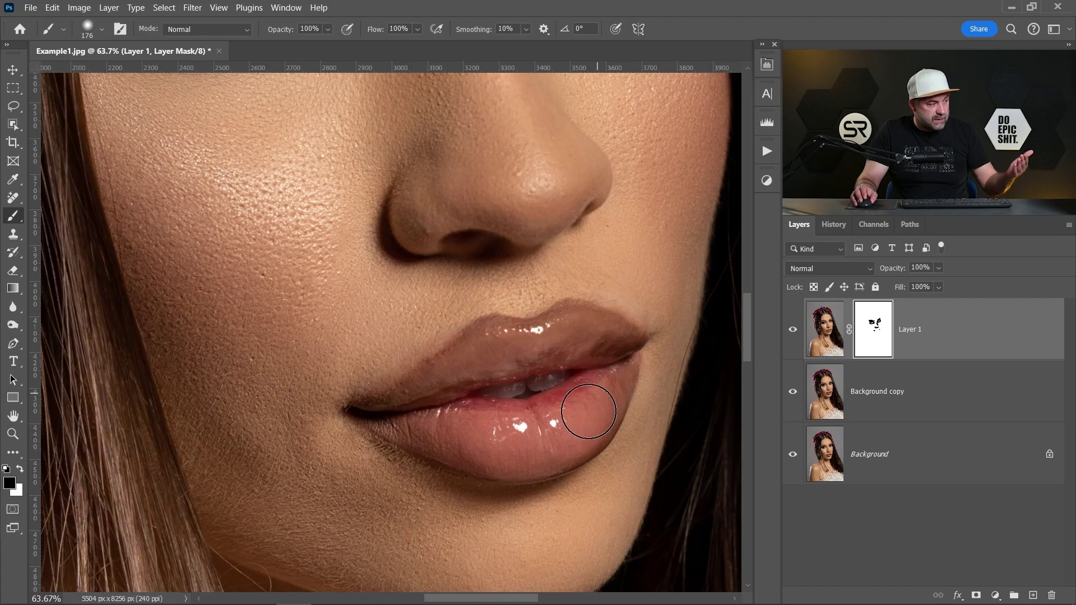
scroll(561, 426, down, 2)
scroll(580, 387, down, 1)
drag(633, 284, 555, 354)
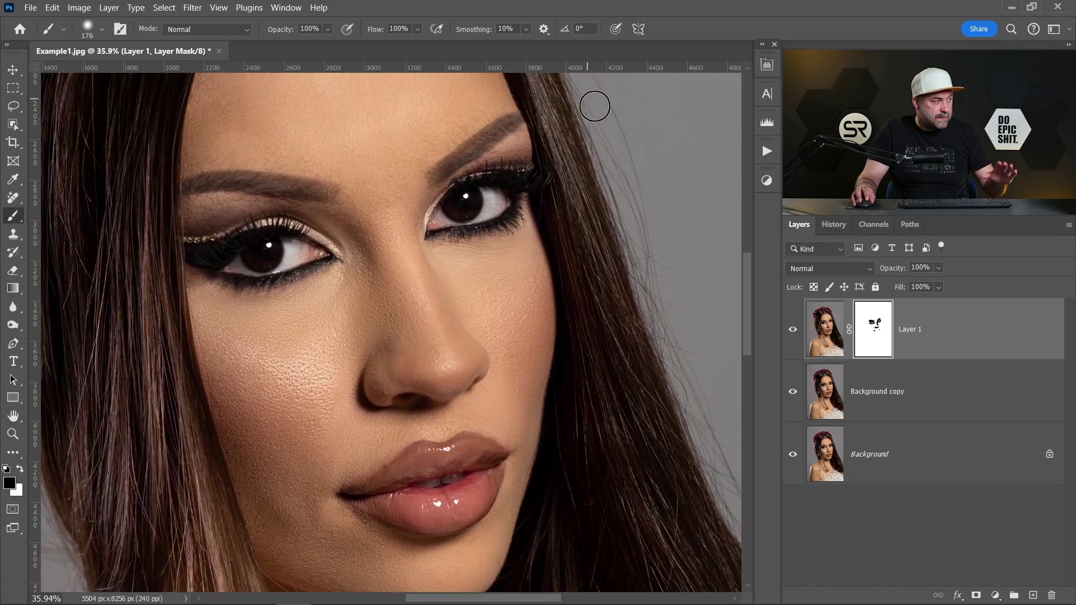
drag(370, 410, 449, 346)
scroll(442, 355, up, 1)
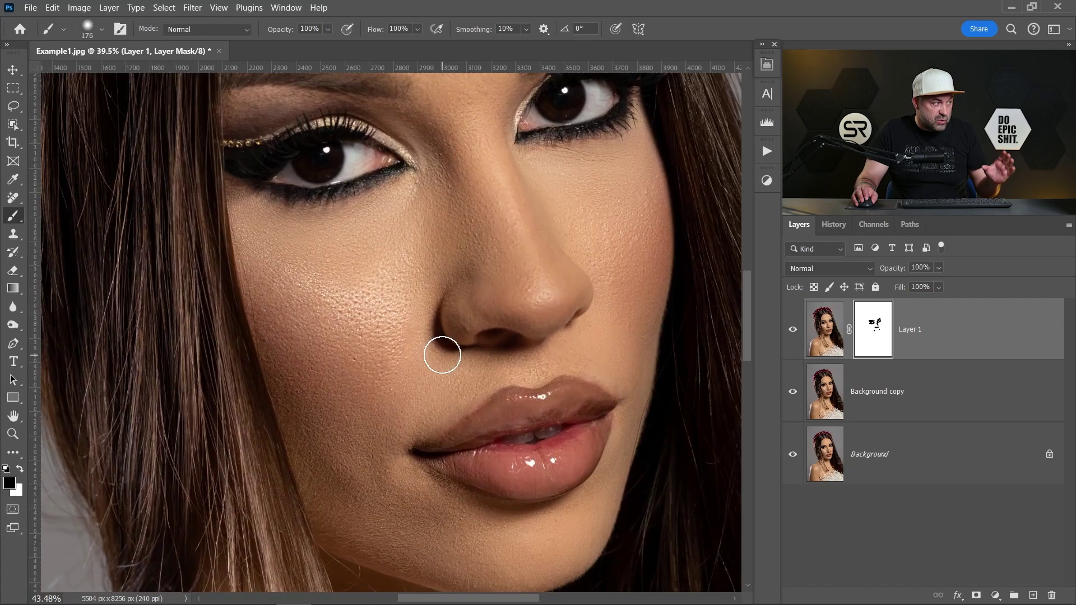